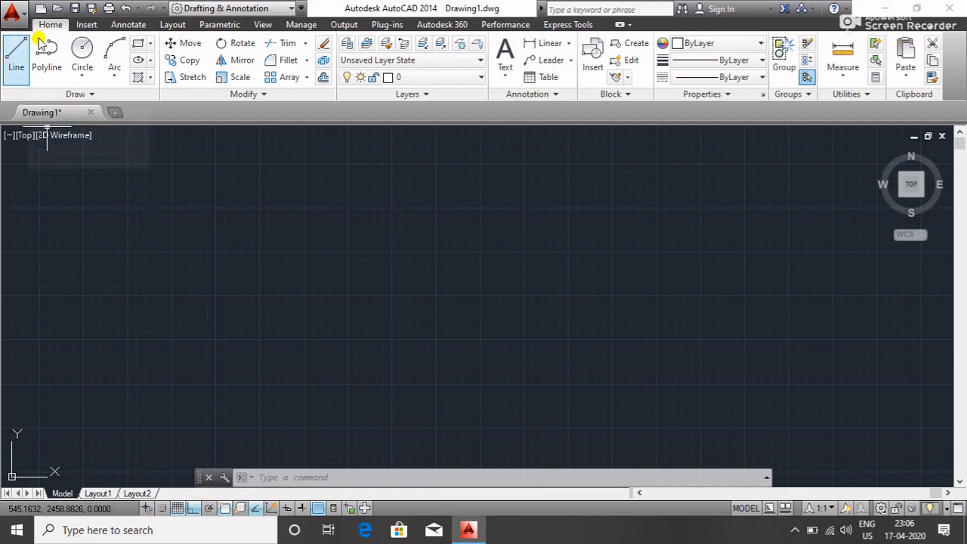
# Draw a freehand horizontal line in the upper middle of the empty drawing with the Line tool.
pyautogui.click(16, 67)
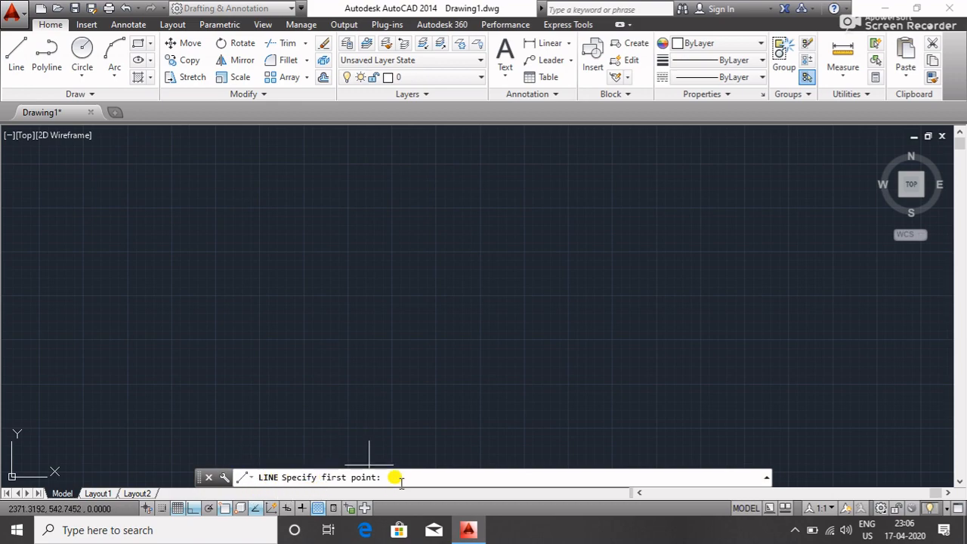
pyautogui.click(213, 232)
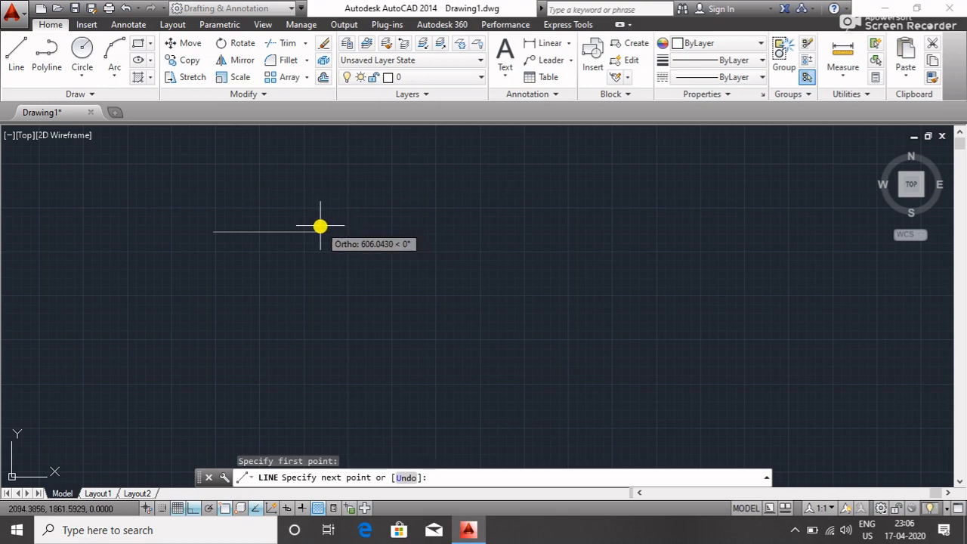
pyautogui.click(403, 231)
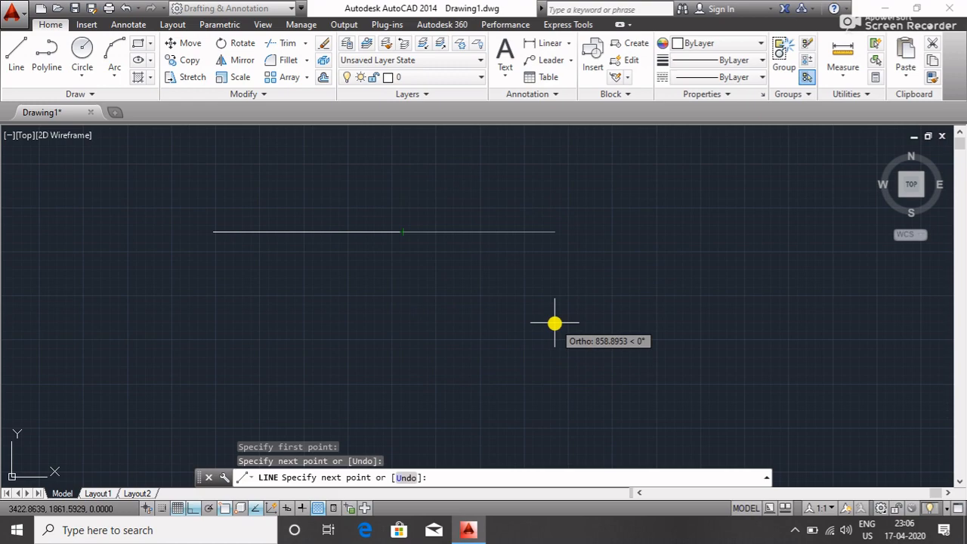
pyautogui.press('Escape')
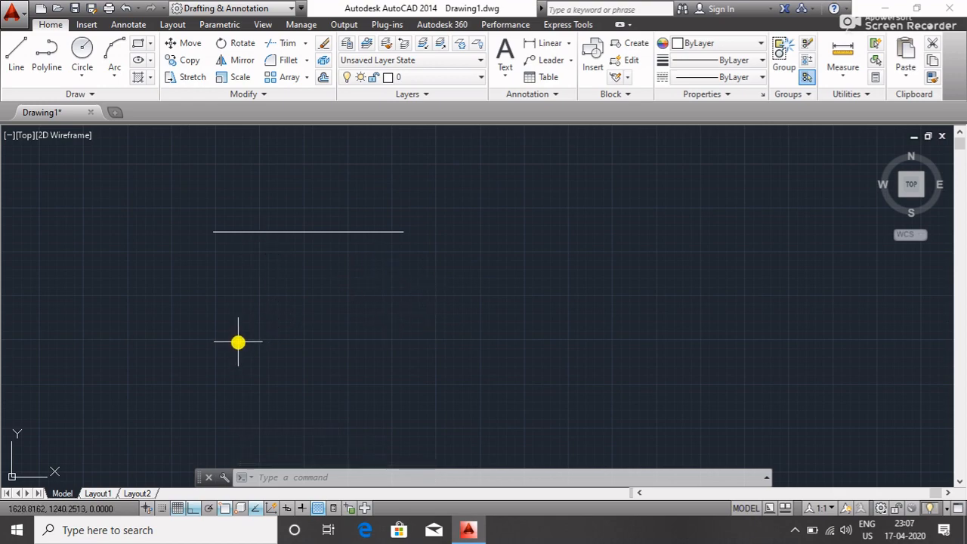
# Draw a second horizontal line 1000 units long below the first one and finish the Line command.
pyautogui.click(16, 53)
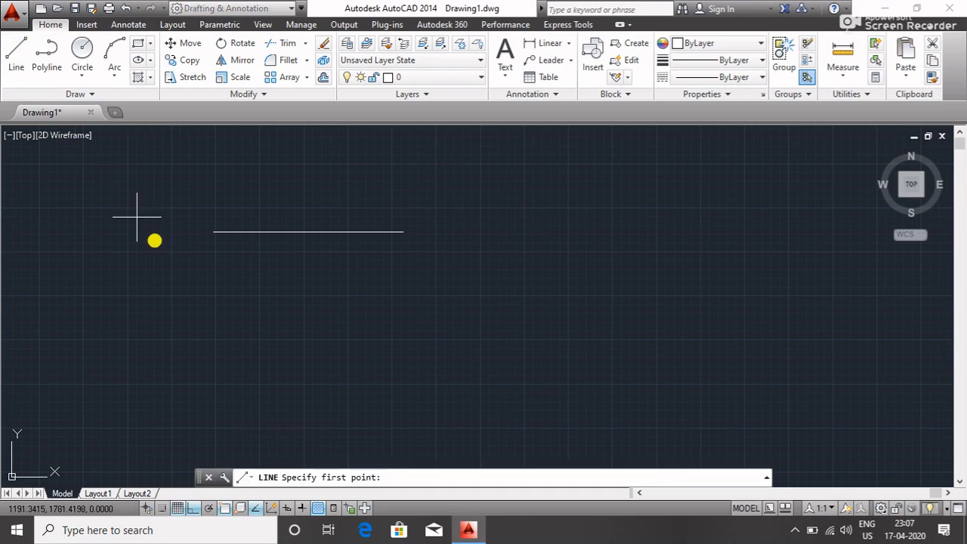
pyautogui.click(219, 294)
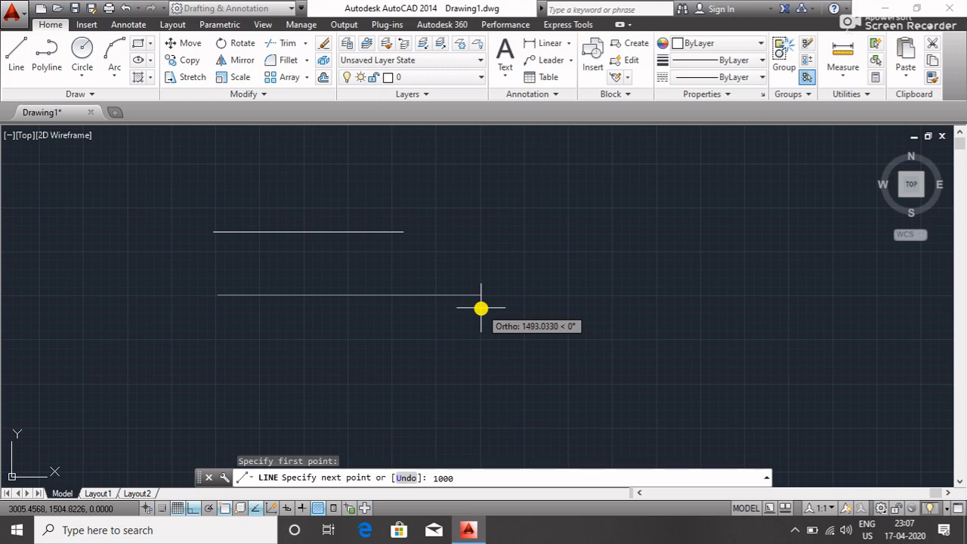
pyautogui.press('Return')
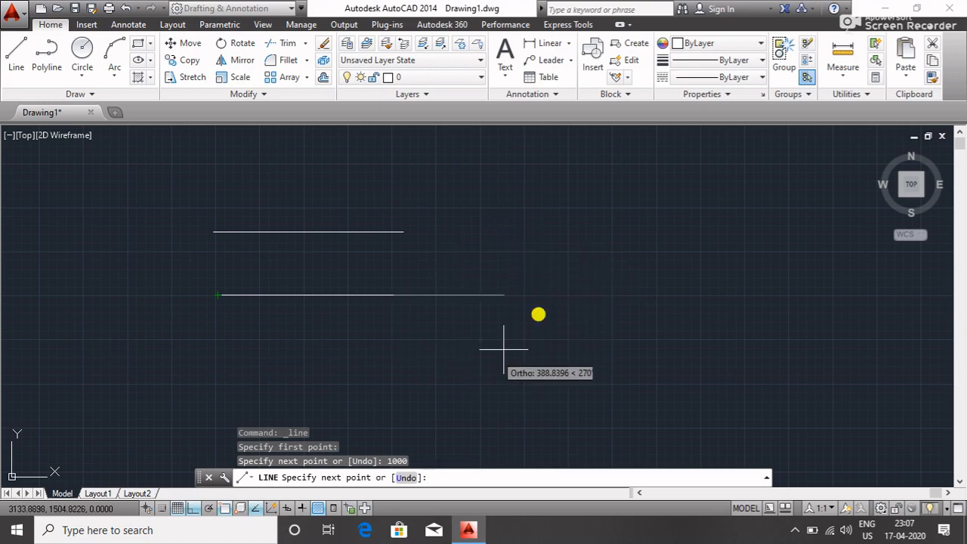
pyautogui.rightClick(477, 244)
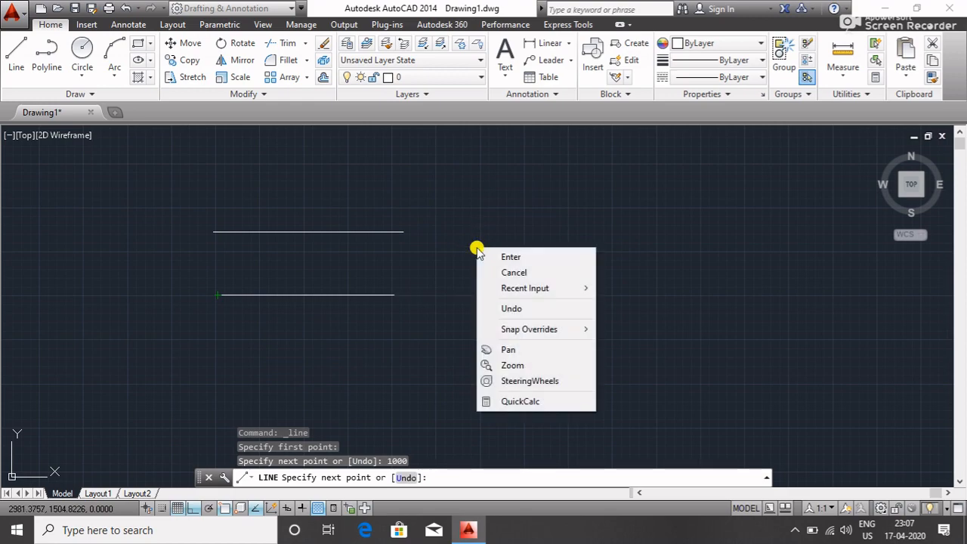
pyautogui.click(506, 257)
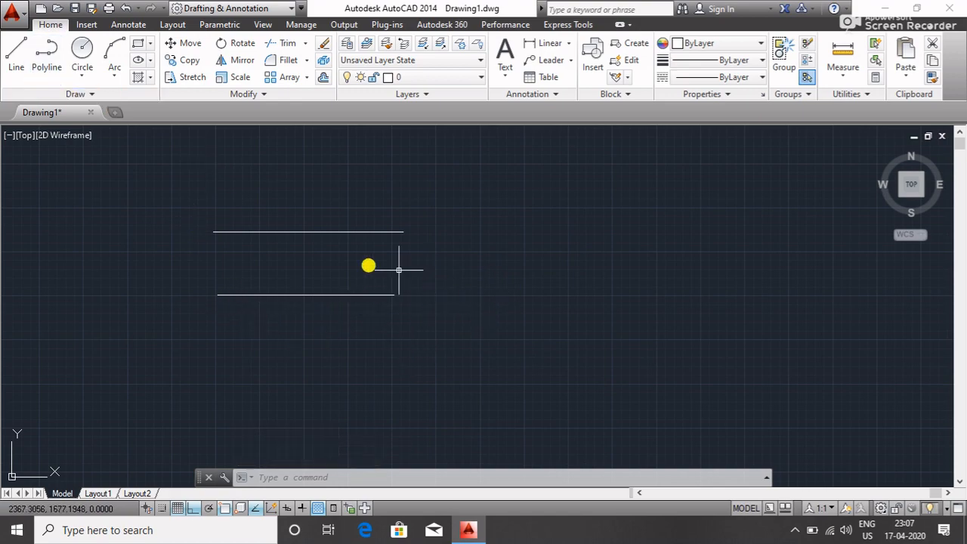
# Draw an open six-segment orthogonal polyline to the right of the two lines, stepping down and ending in a box-like hook.
pyautogui.moveTo(492, 274); pyautogui.dragTo(270, 282, button='middle')
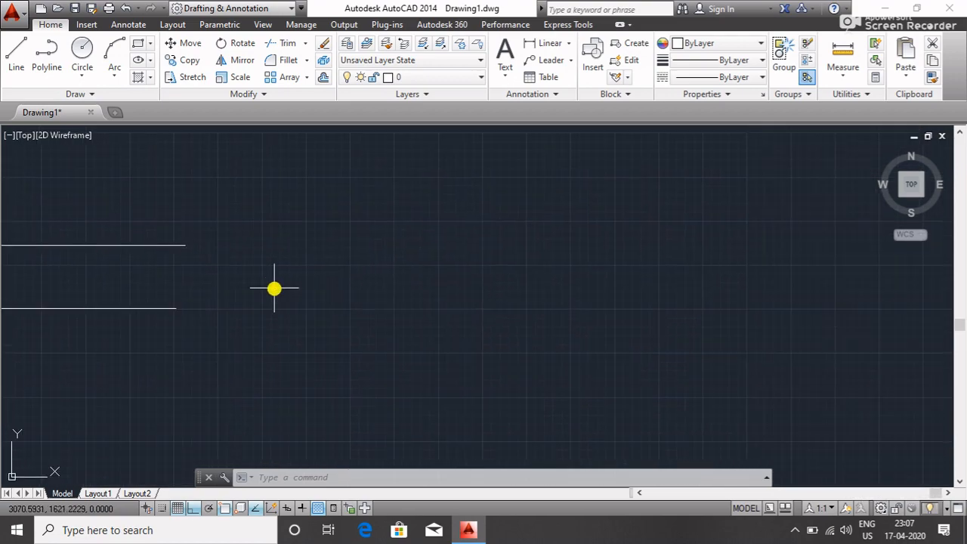
pyautogui.click(49, 69)
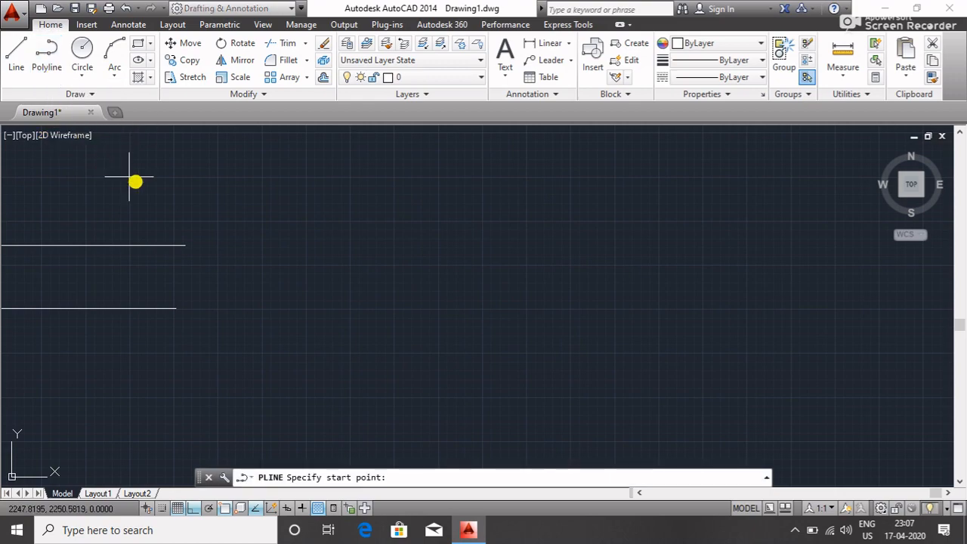
pyautogui.click(368, 231)
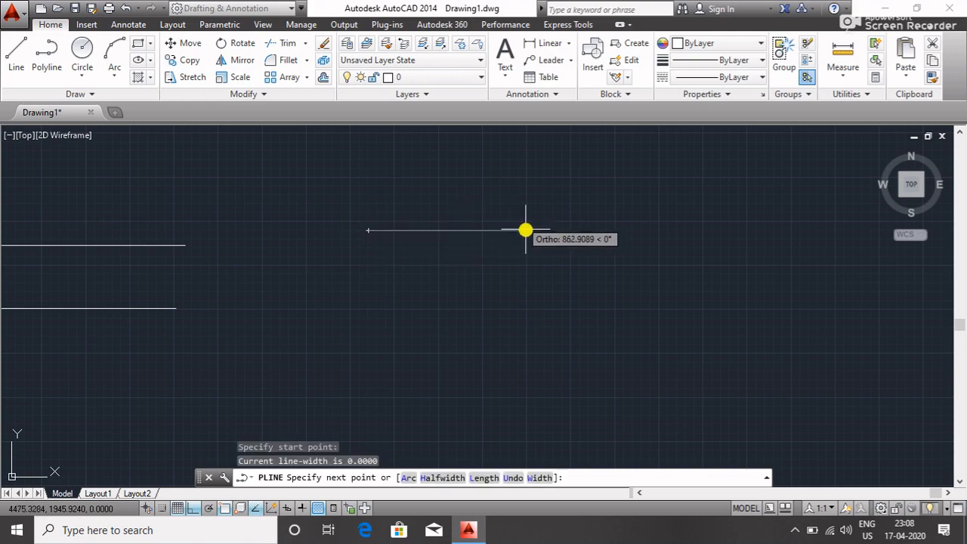
pyautogui.click(501, 230)
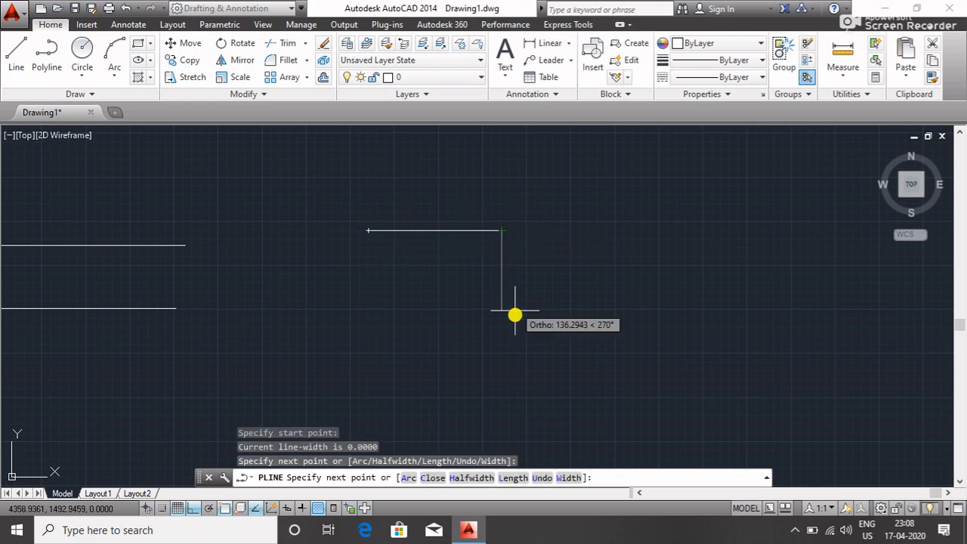
pyautogui.click(514, 335)
pyautogui.click(746, 313)
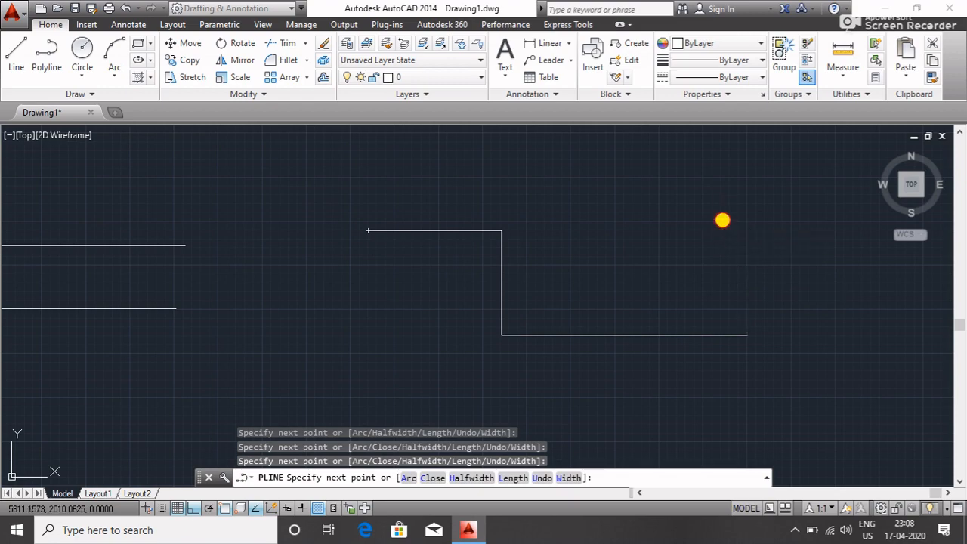
pyautogui.click(723, 219)
pyautogui.click(627, 260)
pyautogui.click(599, 300)
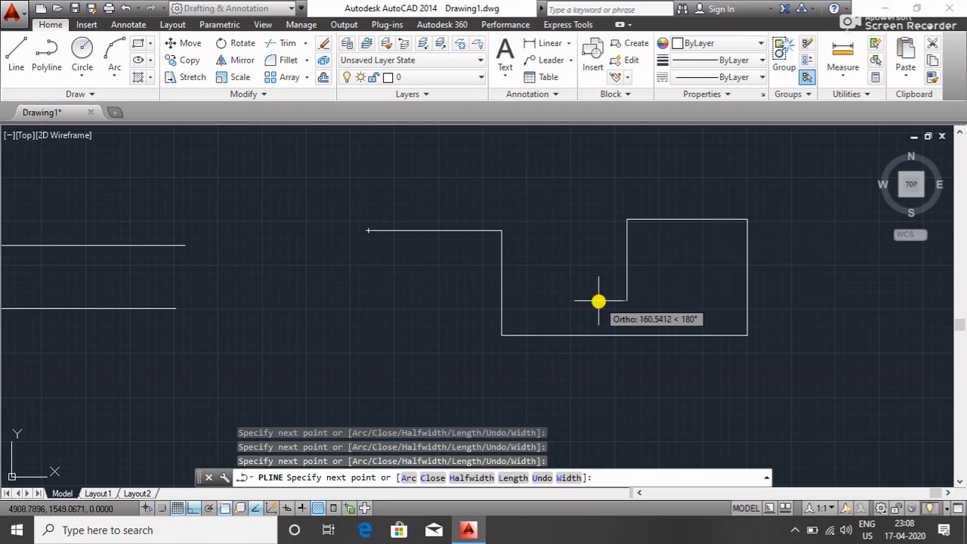
pyautogui.press('Escape')
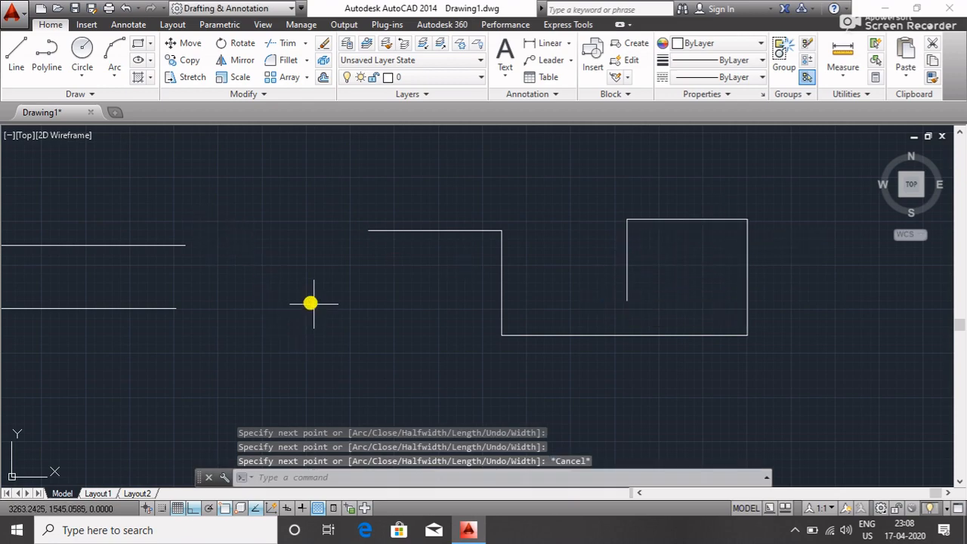
# Select the two lines and the polyline in turn to compare separate line objects with connected polyline segments, then clear the selection.
pyautogui.scroll(-2, 302, 298)
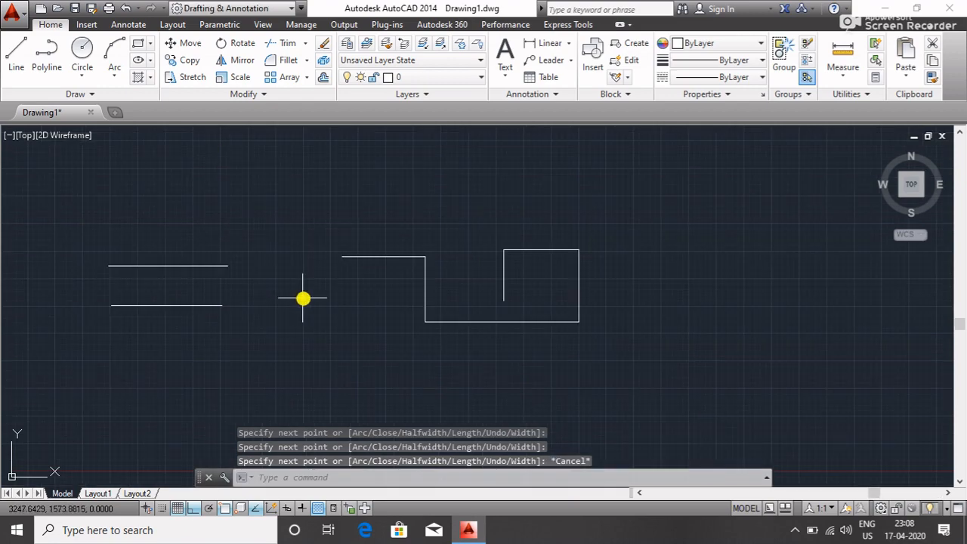
pyautogui.click(210, 266)
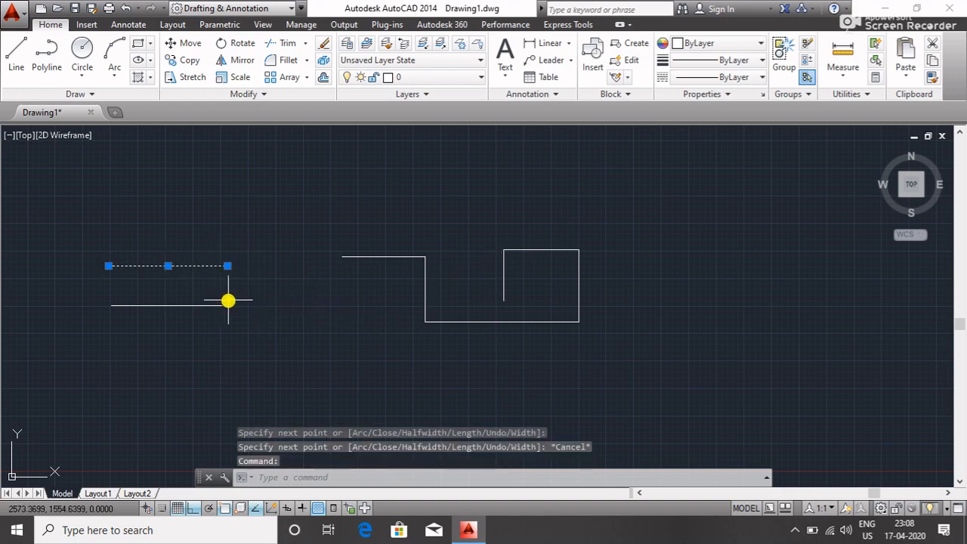
pyautogui.press('Escape')
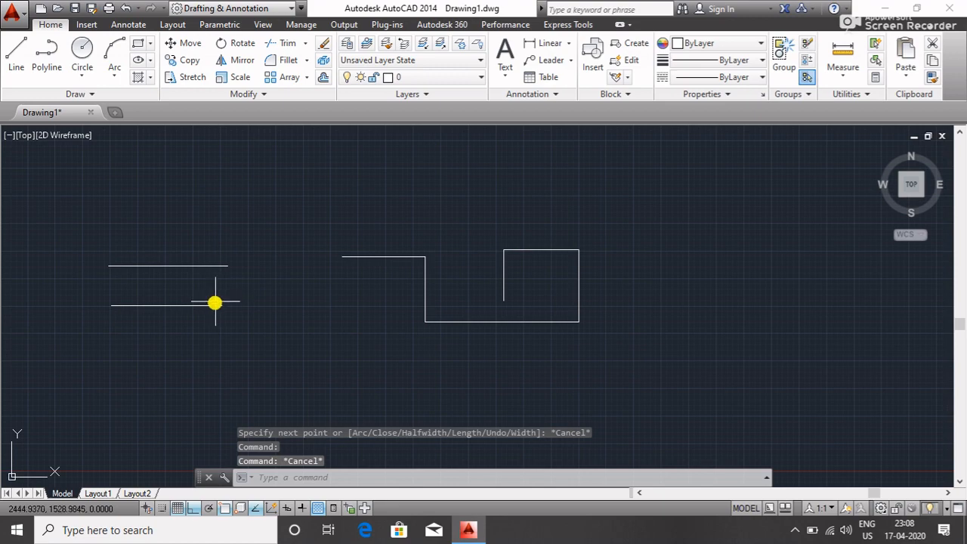
pyautogui.click(214, 305)
pyautogui.press('Escape')
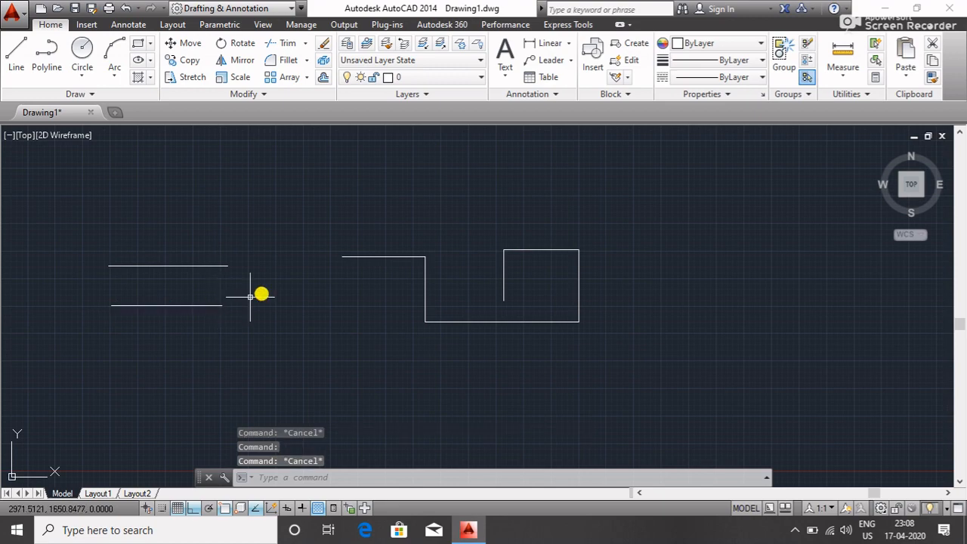
pyautogui.click(391, 257)
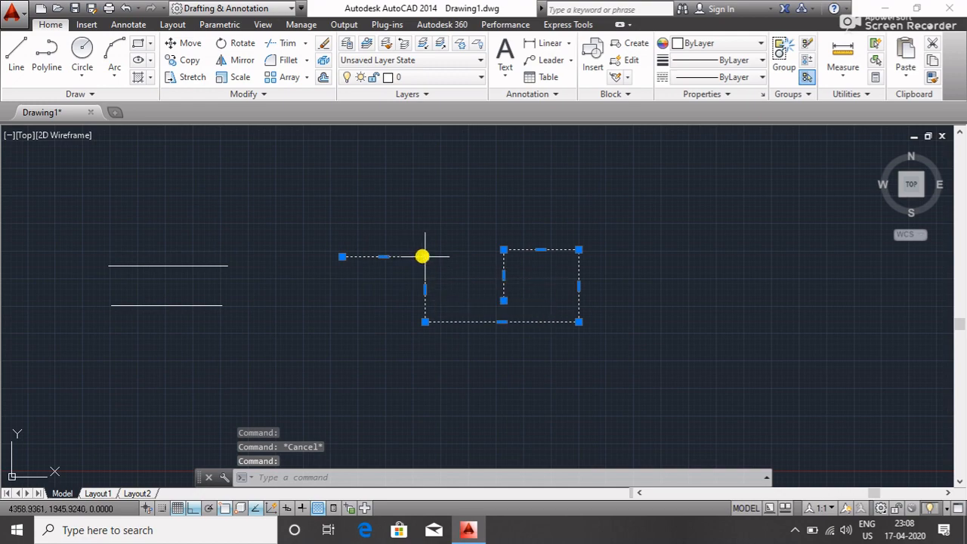
pyautogui.moveTo(345, 258)
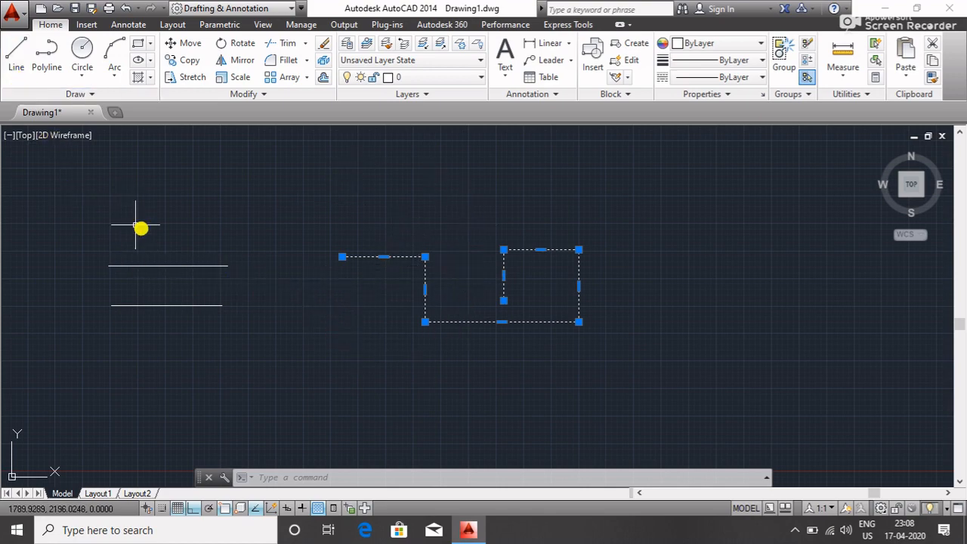
pyautogui.click(194, 266)
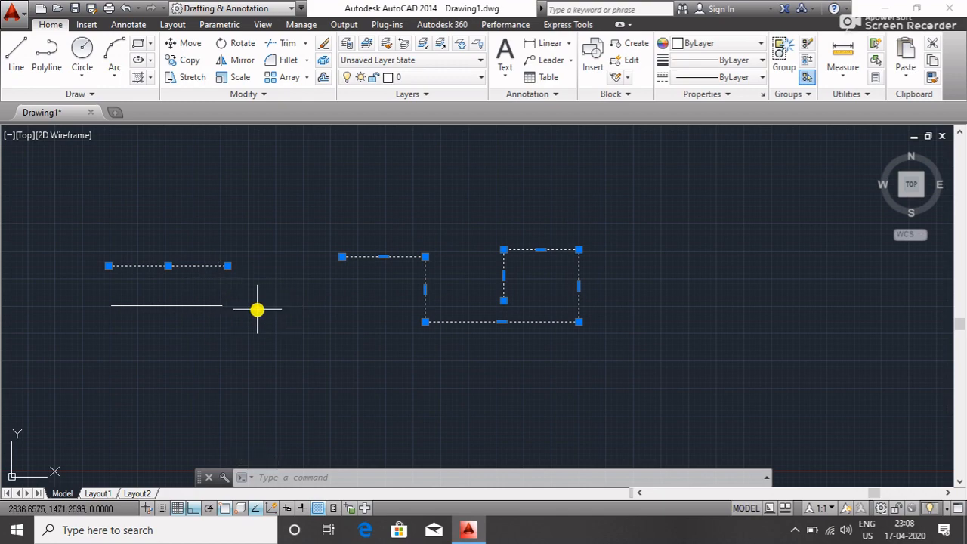
pyautogui.press('Escape')
# Erase the upper line, the lower line and the polyline to empty the drawing.
pyautogui.click(211, 267)
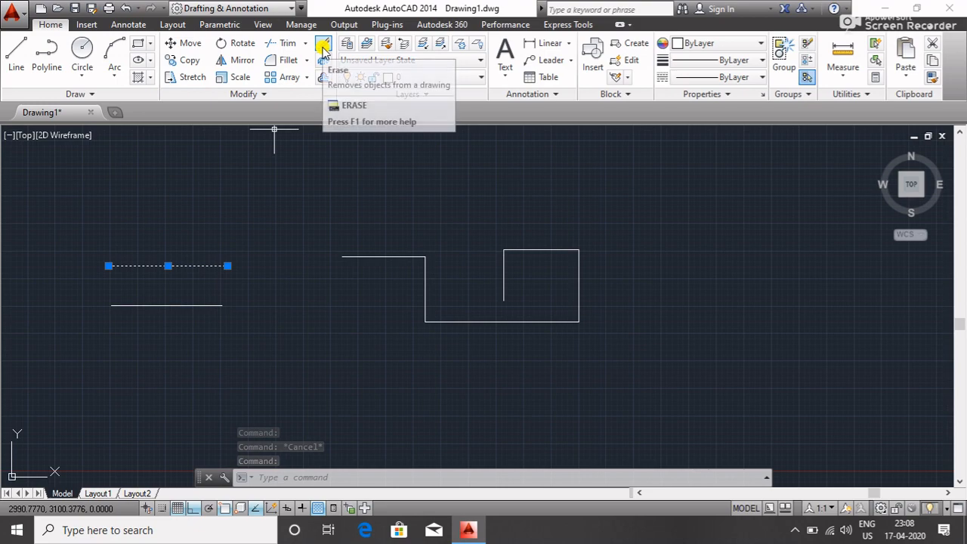
pyautogui.click(323, 47)
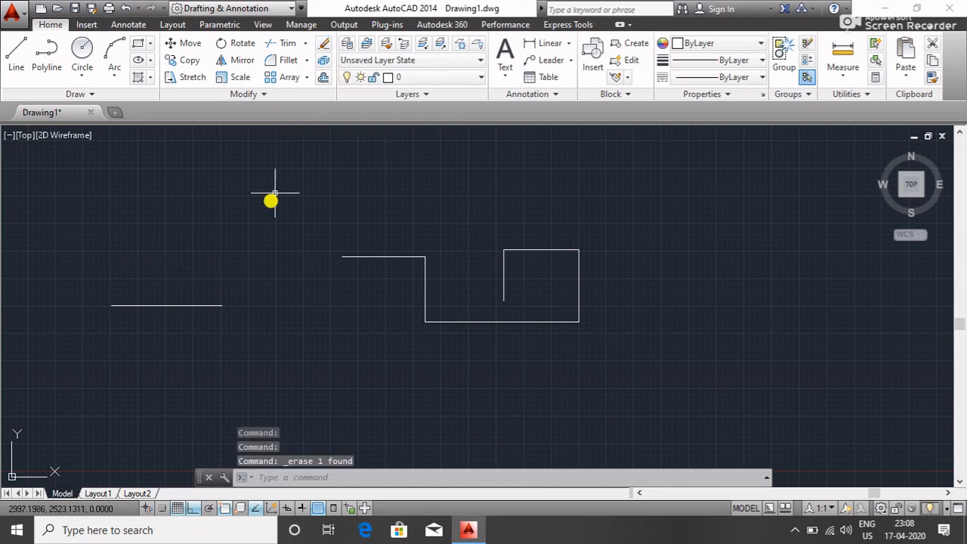
pyautogui.click(192, 306)
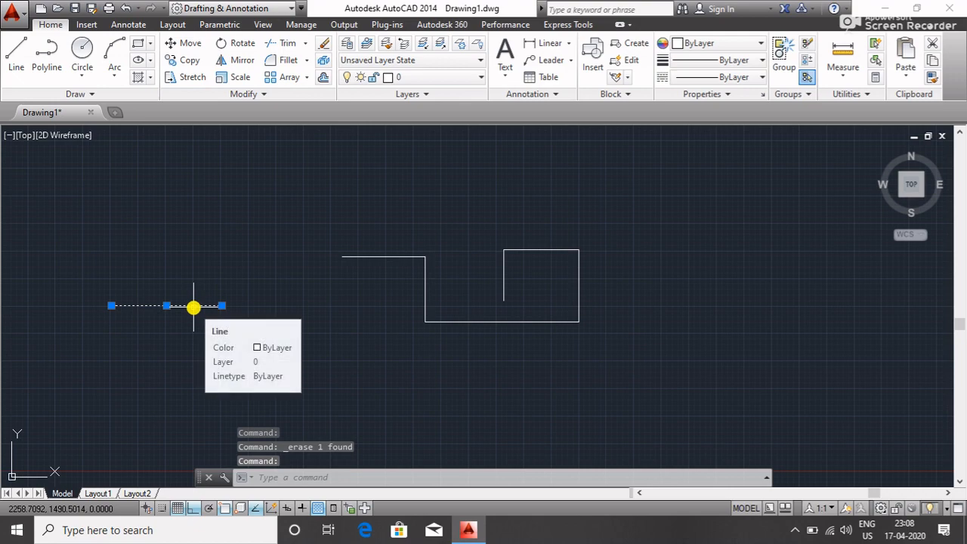
pyautogui.press('Delete')
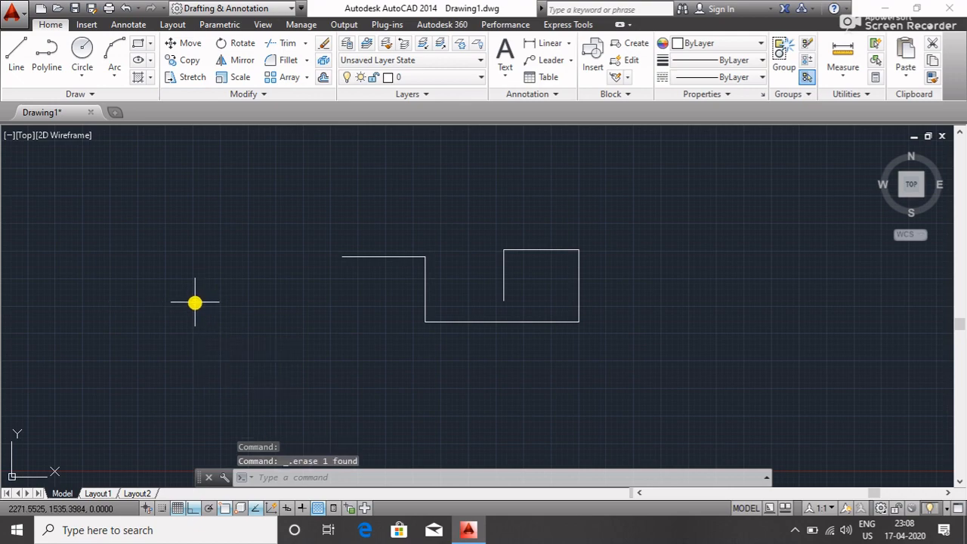
pyautogui.hotkey('ctrl', 'a')
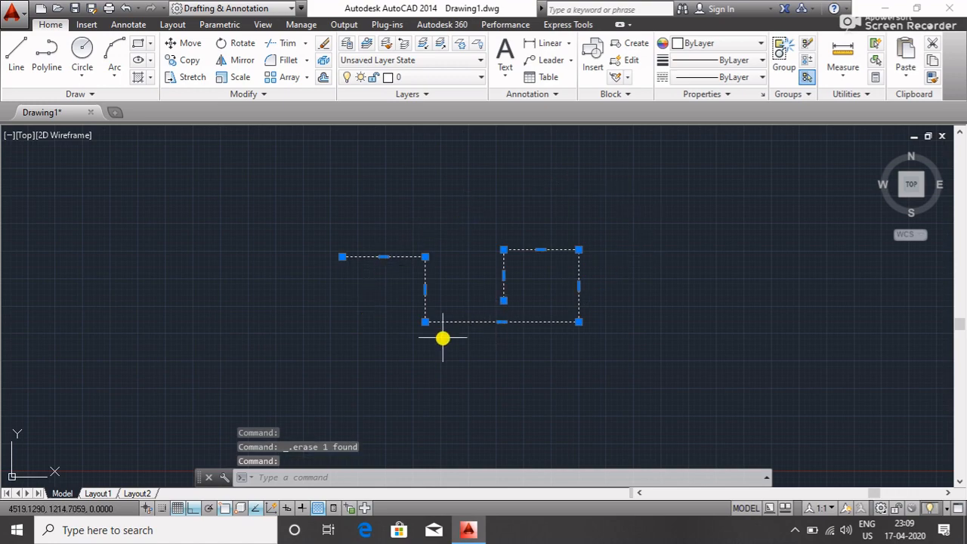
pyautogui.press('Delete')
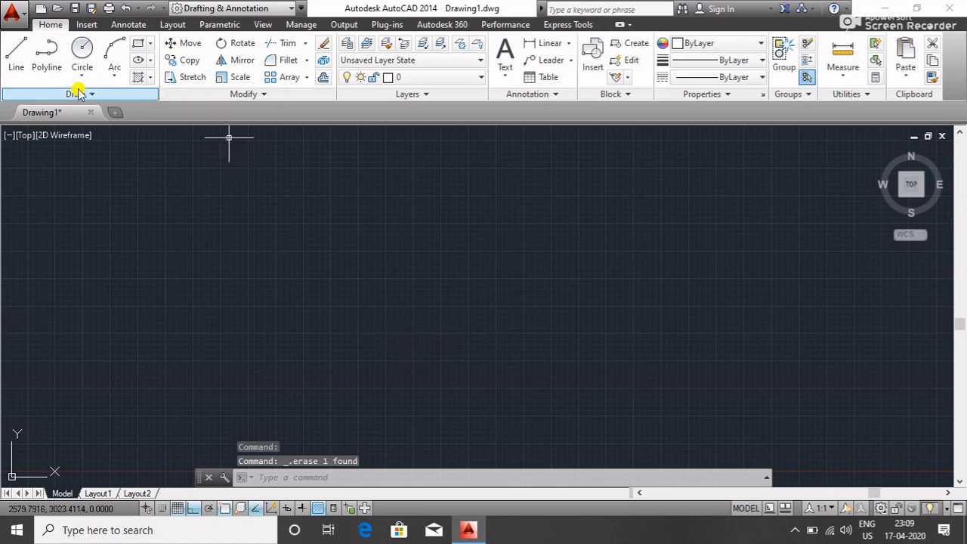
# Draw horizontal and vertical rays in all four orthogonal directions from one common start point near the middle of the drawing.
pyautogui.click(105, 96)
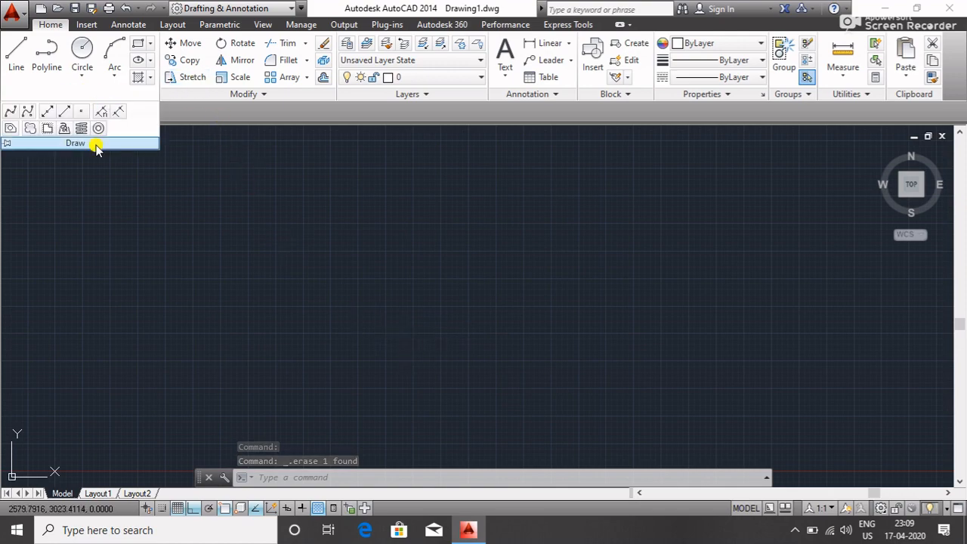
pyautogui.click(63, 113)
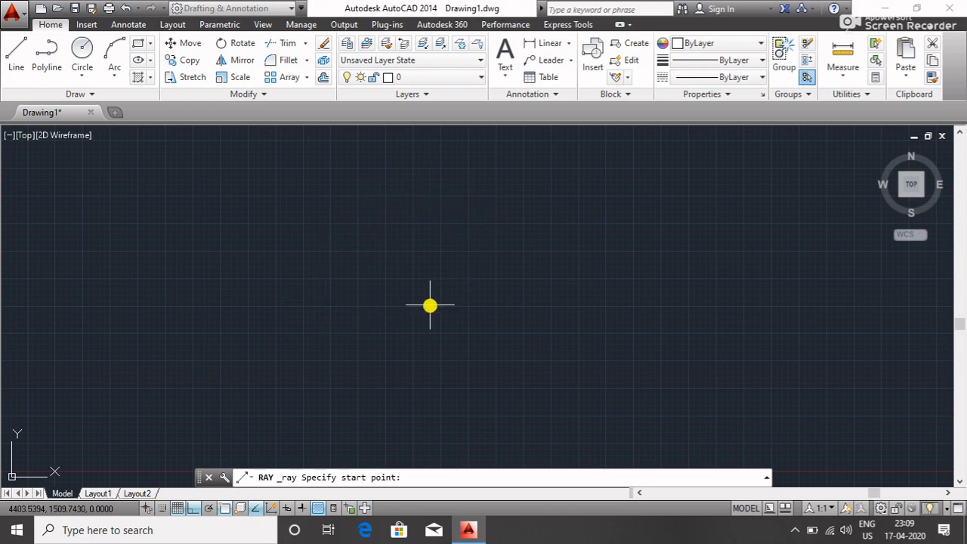
pyautogui.click(459, 279)
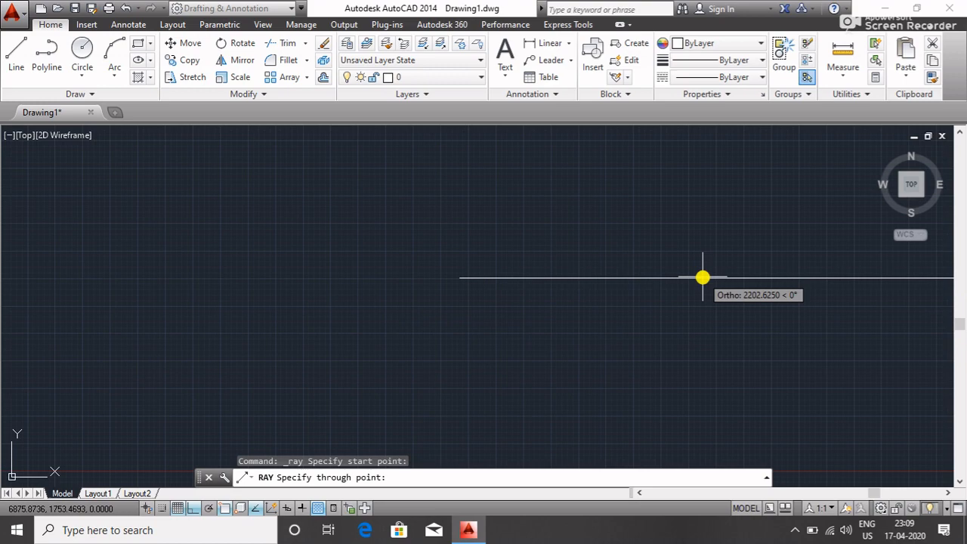
pyautogui.click(748, 281)
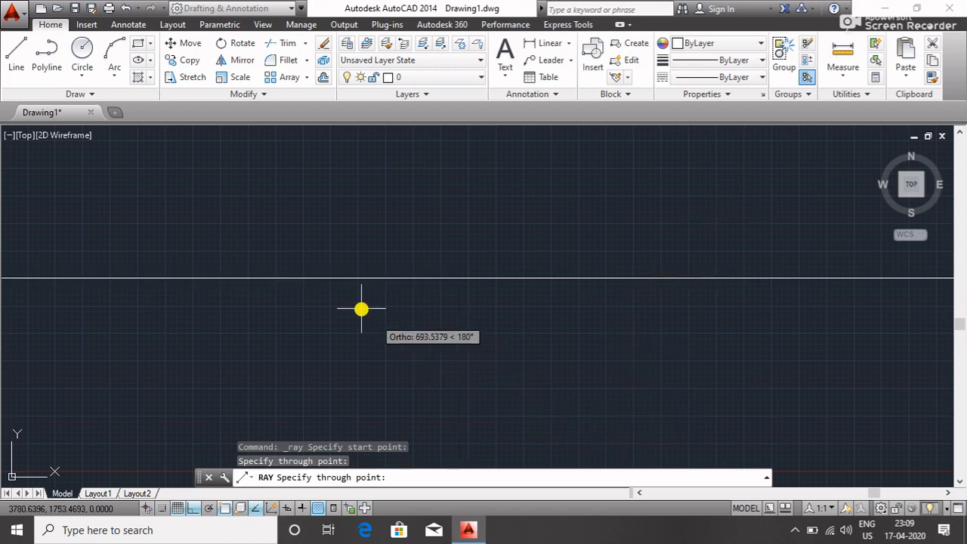
pyautogui.click(438, 161)
pyautogui.click(277, 280)
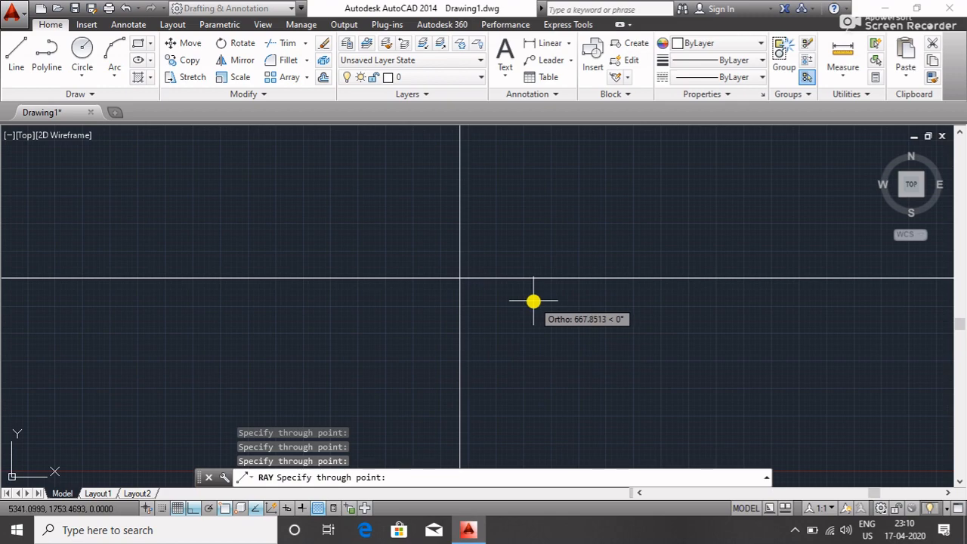
# Draw another ray from the same start point, with its through point at 1000<120.
pyautogui.write('1000<120')
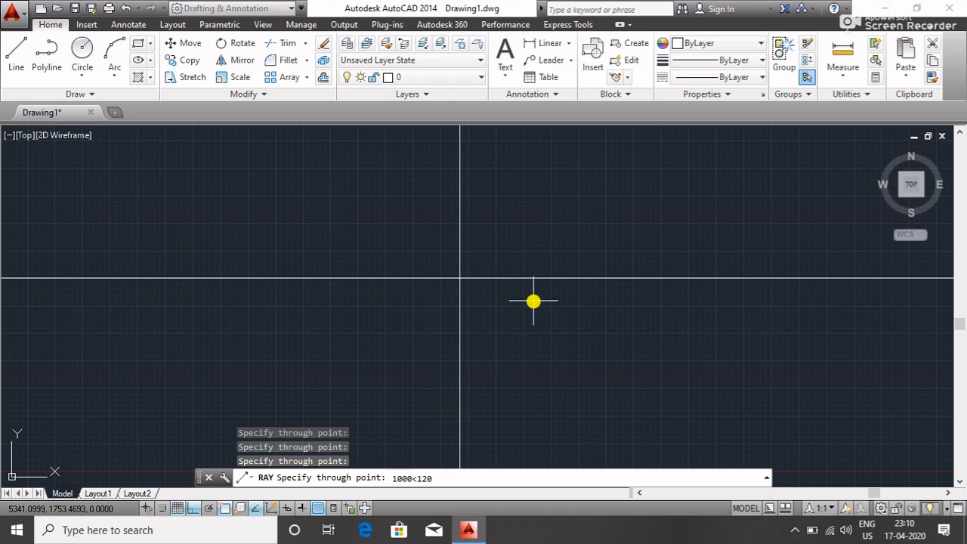
pyautogui.press('Return')
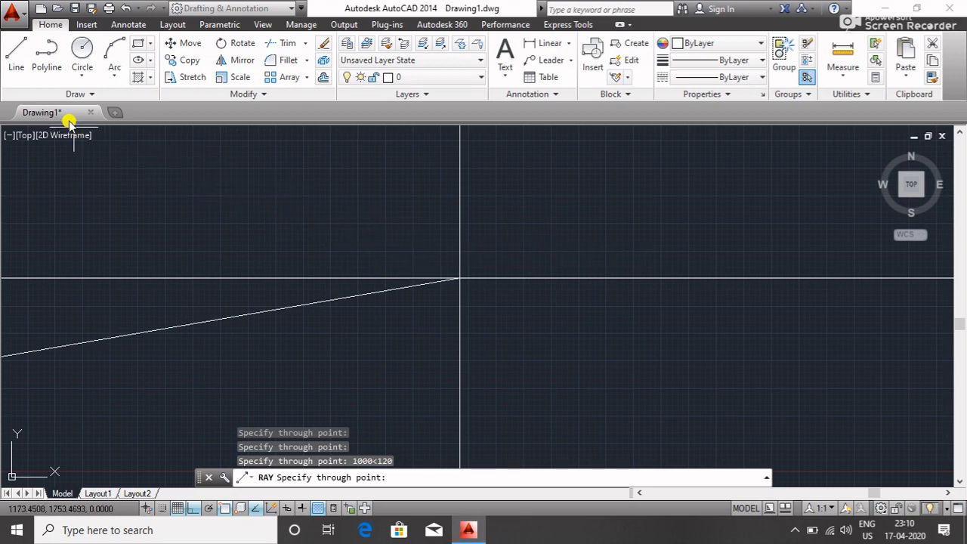
pyautogui.click(80, 94)
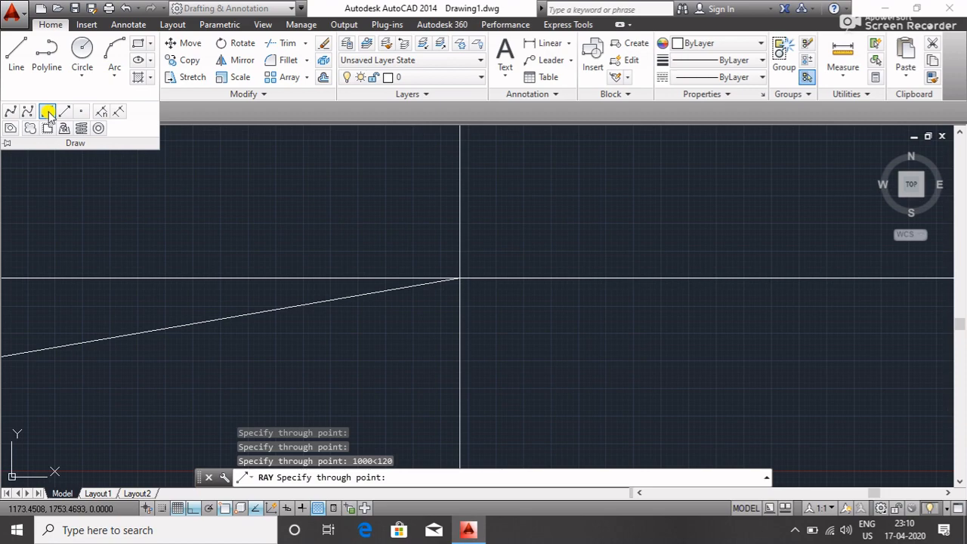
pyautogui.click(47, 113)
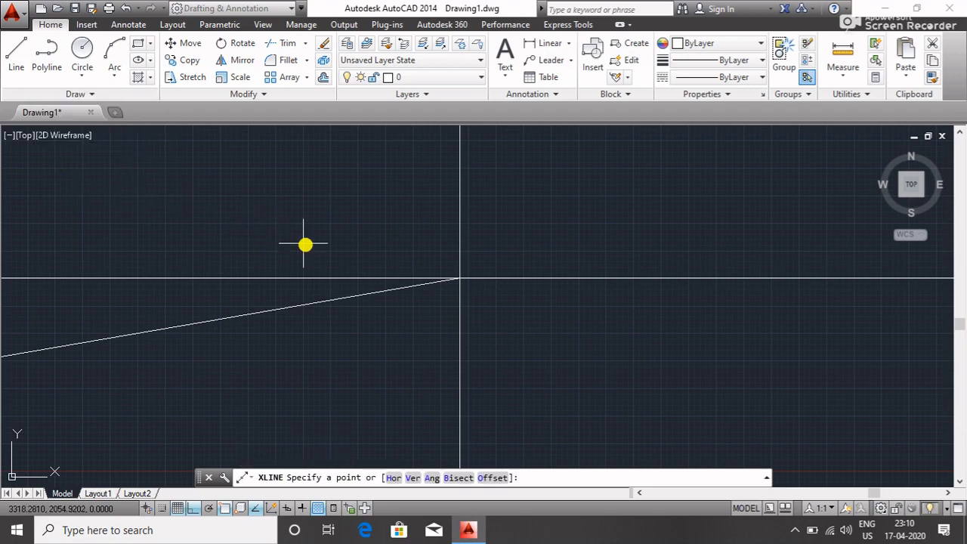
pyautogui.scroll(2, 309, 242)
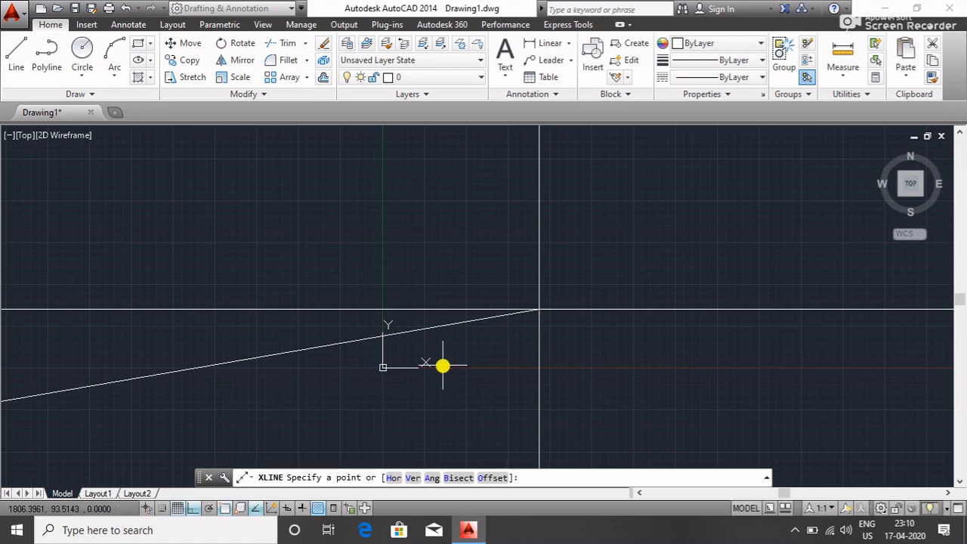
pyautogui.click(638, 390)
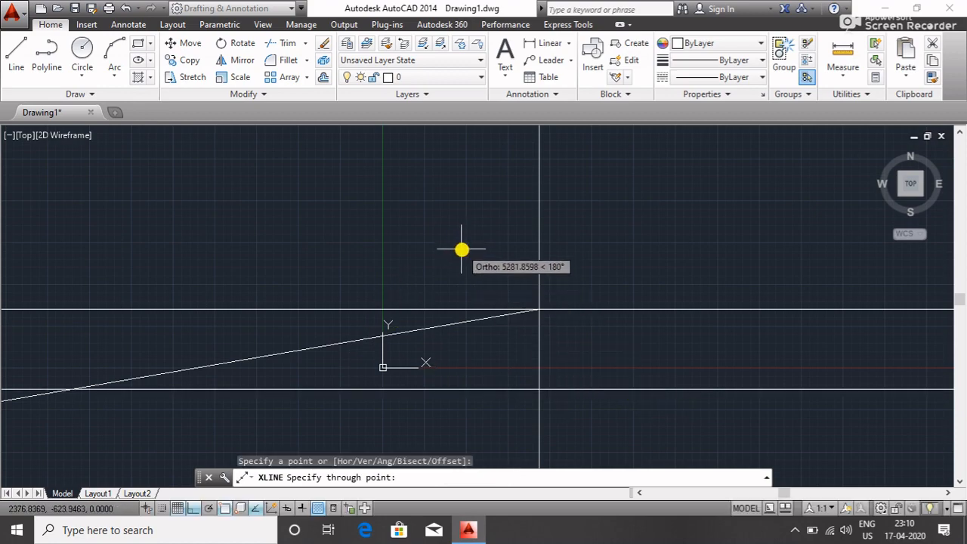
pyautogui.press('Escape')
# Erase all the rays around their common start point with one crossing selection.
pyautogui.click(579, 364)
pyautogui.click(494, 272)
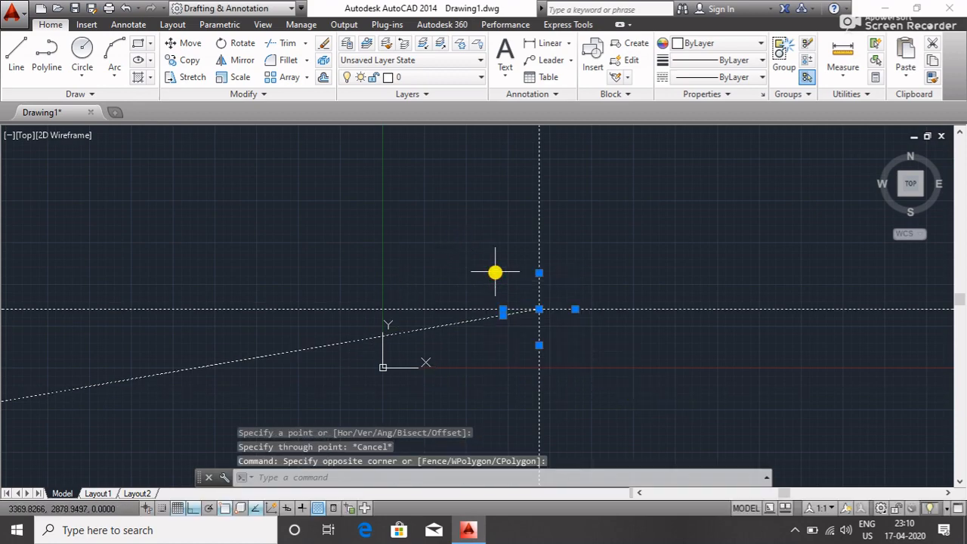
pyautogui.press('Delete')
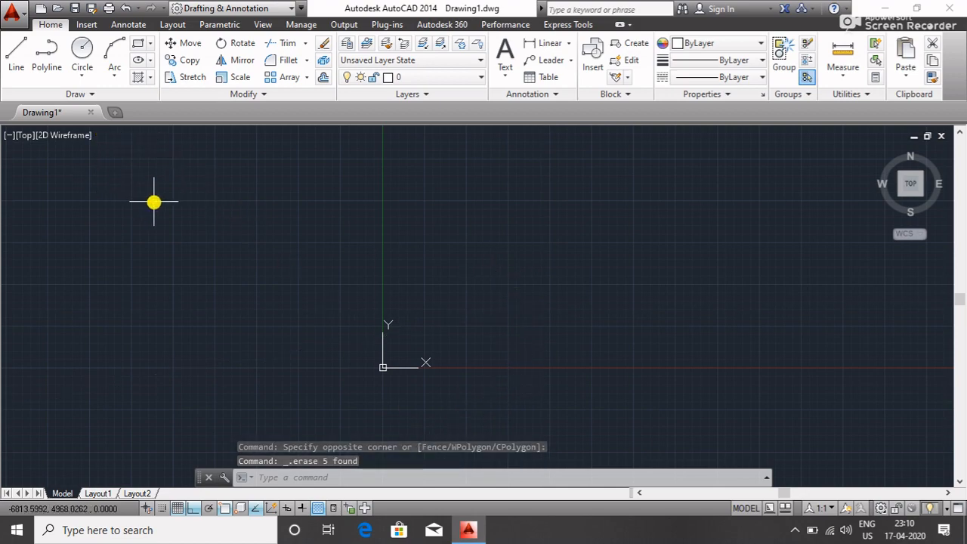
pyautogui.write('x')
pyautogui.press('Return')
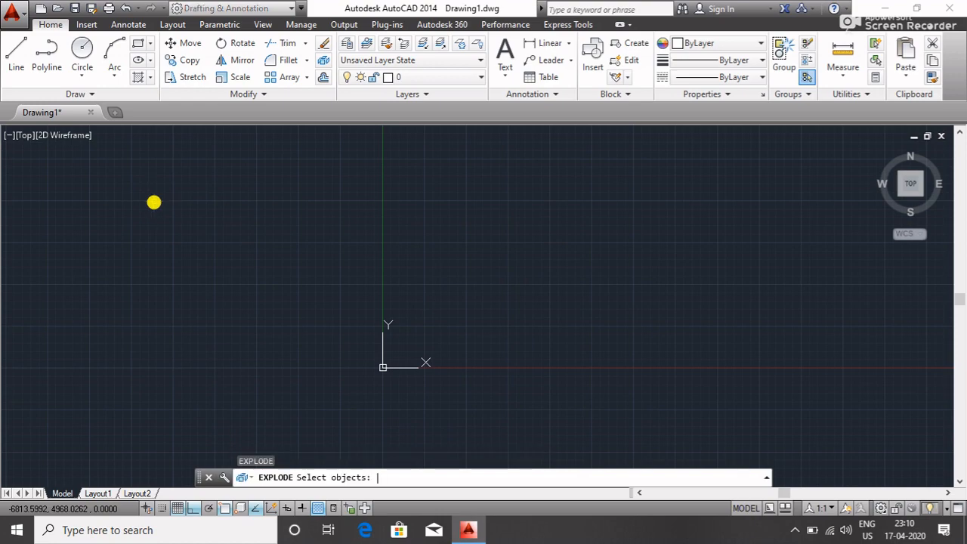
pyautogui.press('Escape')
pyautogui.press('Escape')
pyautogui.press('Escape')
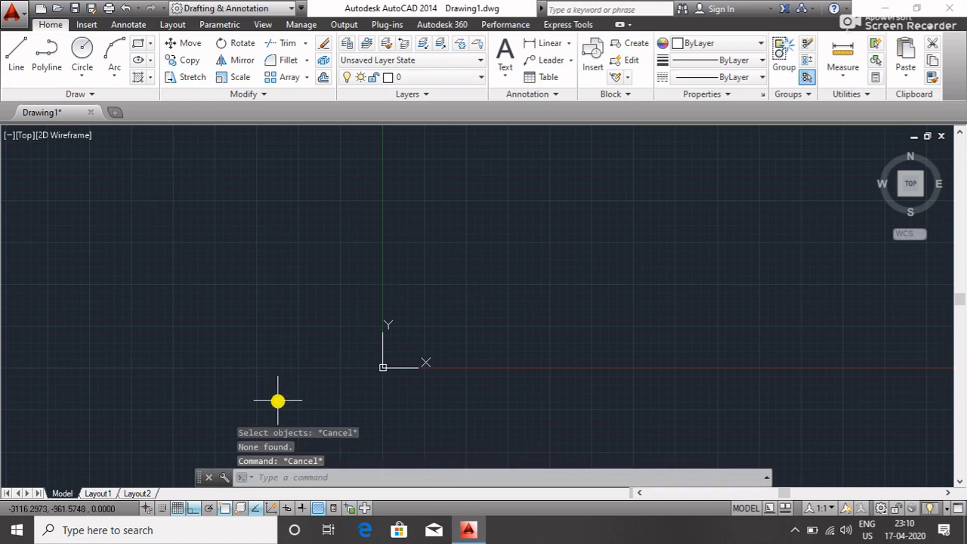
pyautogui.write('x')
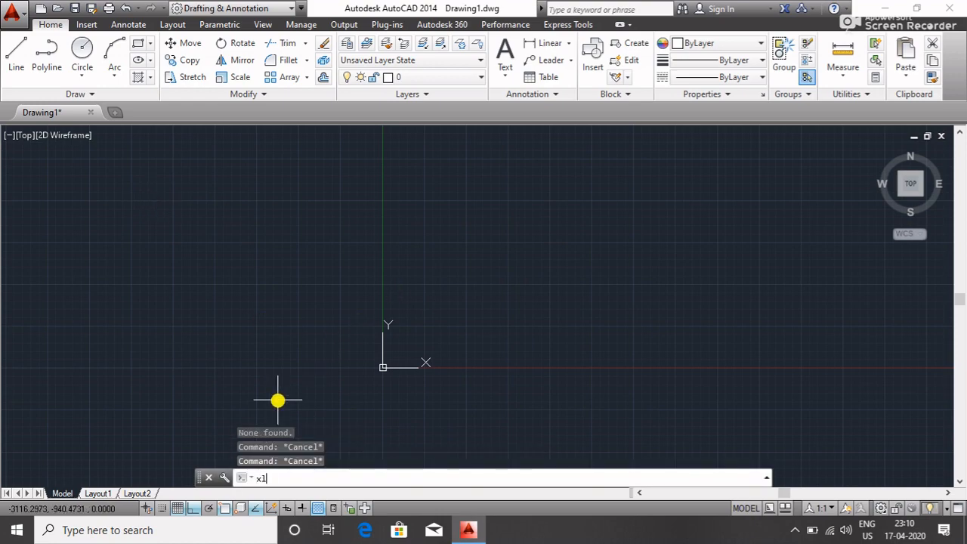
pyautogui.write('l')
pyautogui.press('Return')
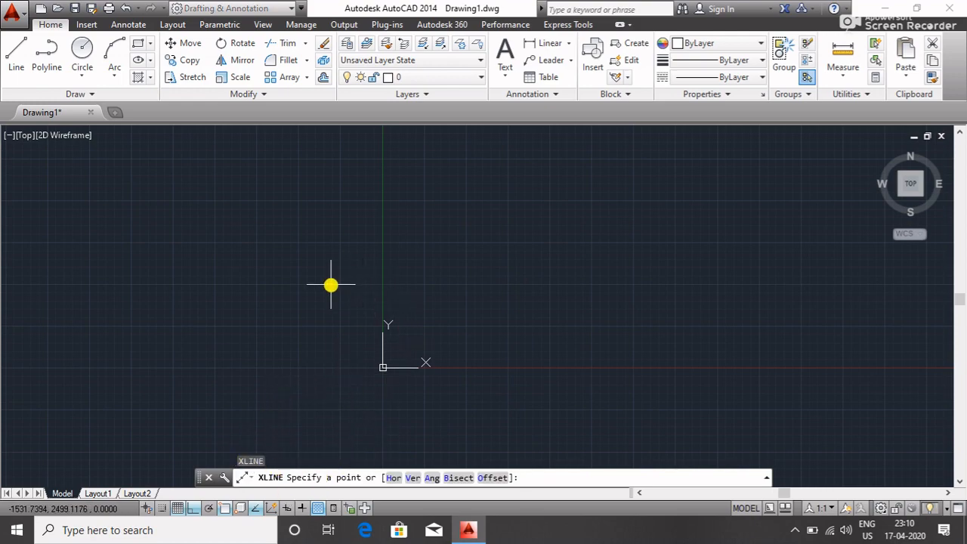
pyautogui.press('Escape')
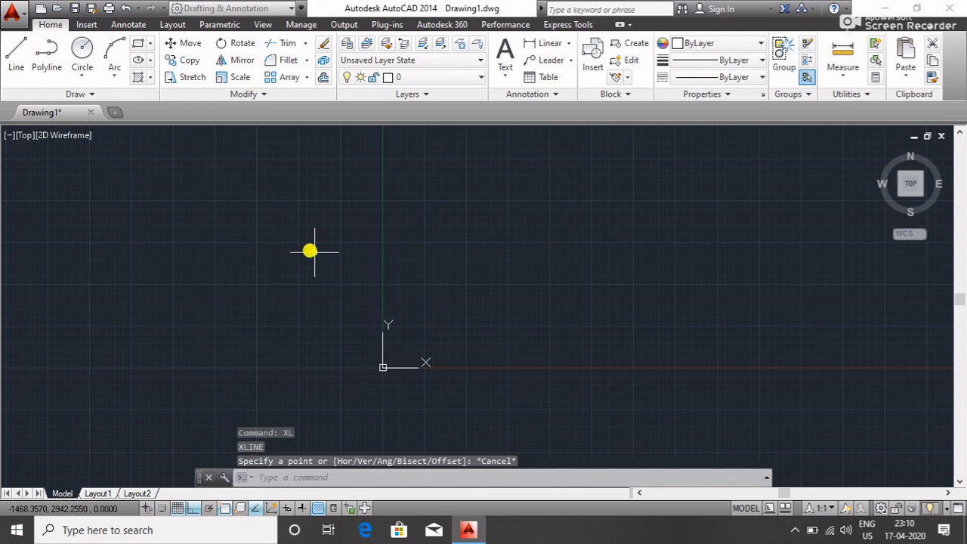
# Draw several horizontal construction lines at different heights across the drawing with the Construction Line command's Hor option.
pyautogui.click(102, 91)
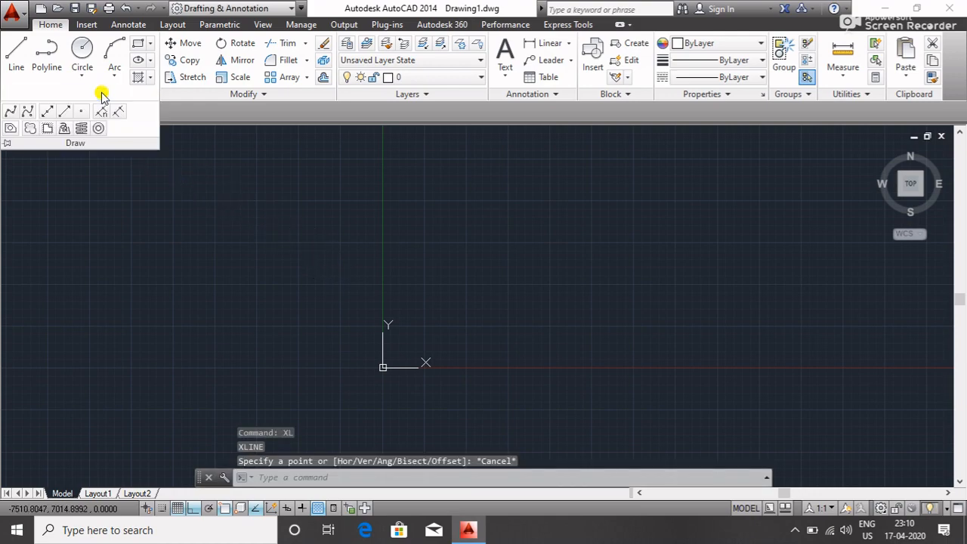
pyautogui.click(48, 113)
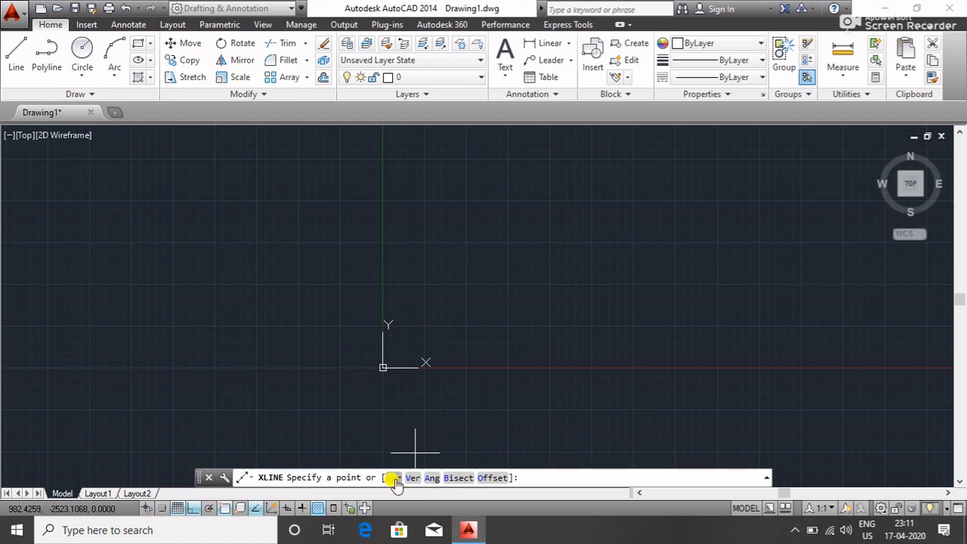
pyautogui.click(392, 477)
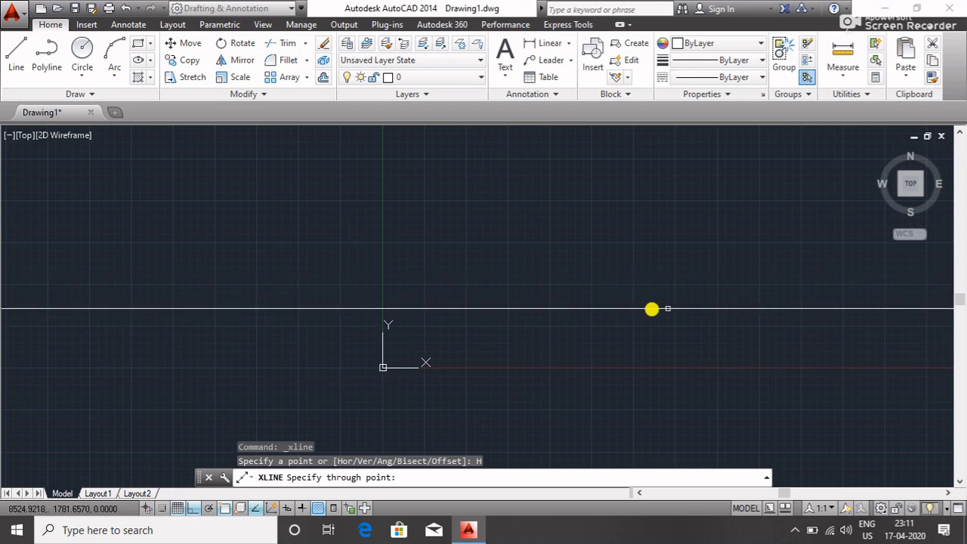
pyautogui.click(401, 283)
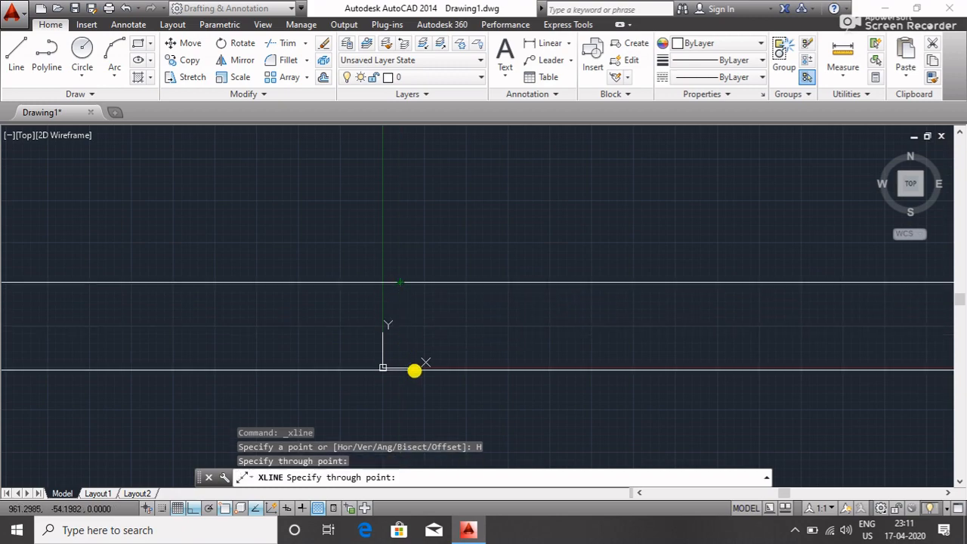
pyautogui.click(419, 334)
pyautogui.click(423, 240)
pyautogui.click(421, 190)
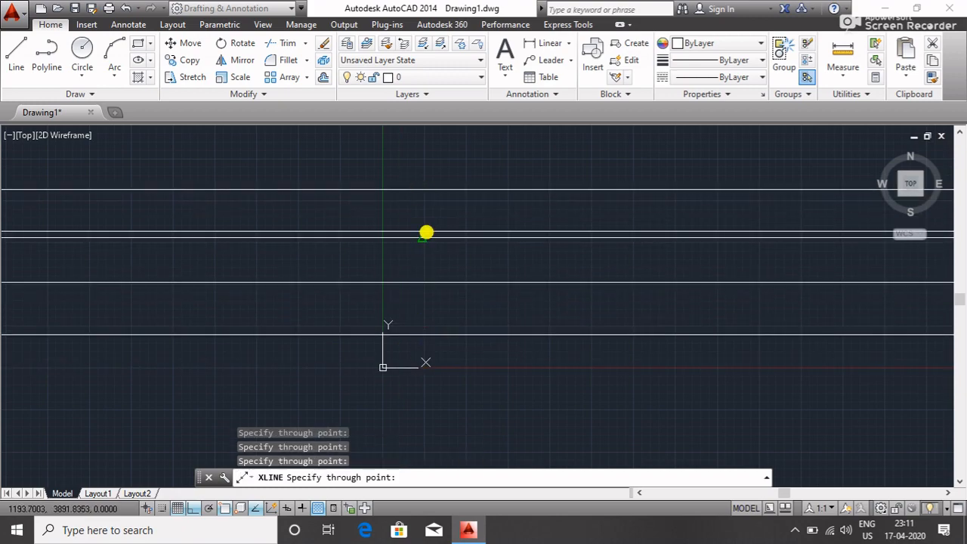
pyautogui.click(429, 324)
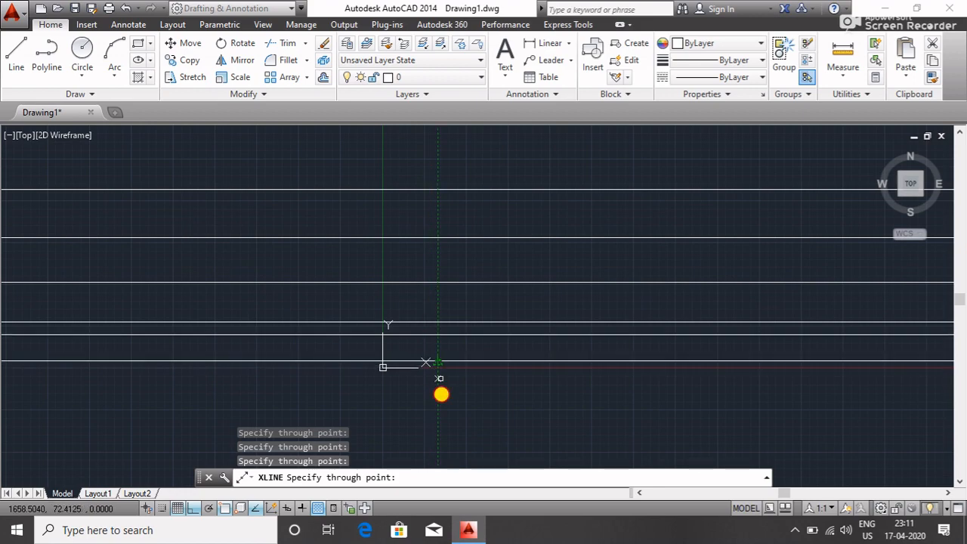
pyautogui.click(441, 393)
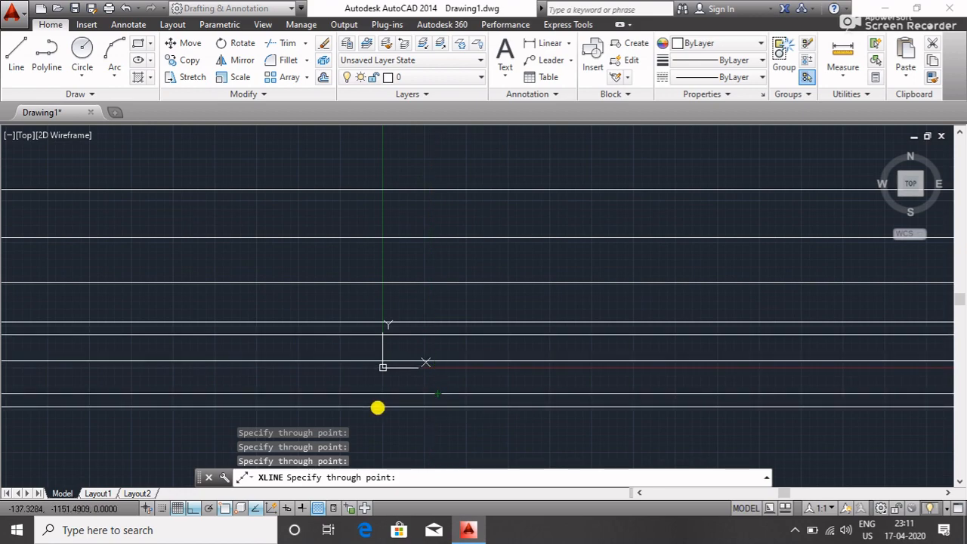
pyautogui.press('Escape')
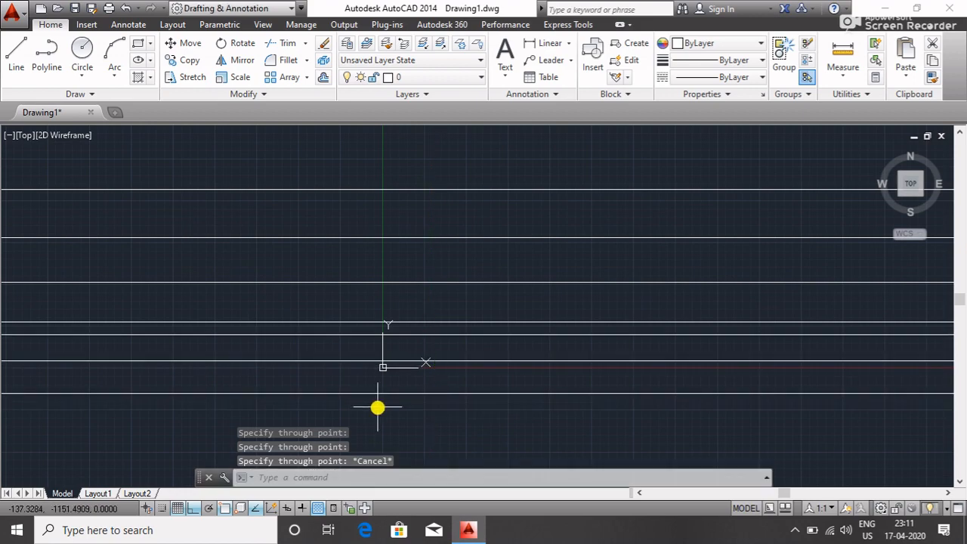
# Draw a series of vertical construction lines at uneven spacing across the horizontal ones with the Construction Line command's Ver option.
pyautogui.click(53, 94)
pyautogui.click(47, 112)
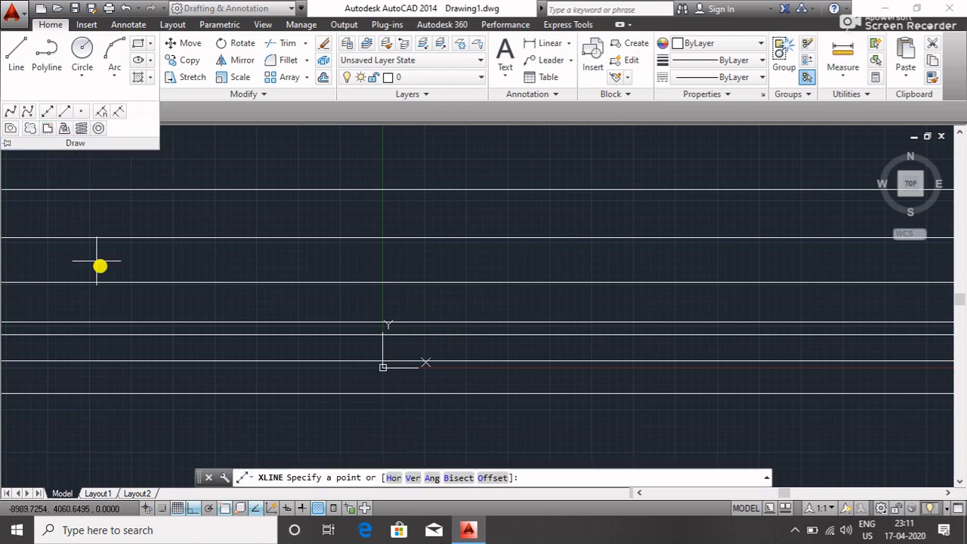
pyautogui.click(408, 477)
pyautogui.click(196, 248)
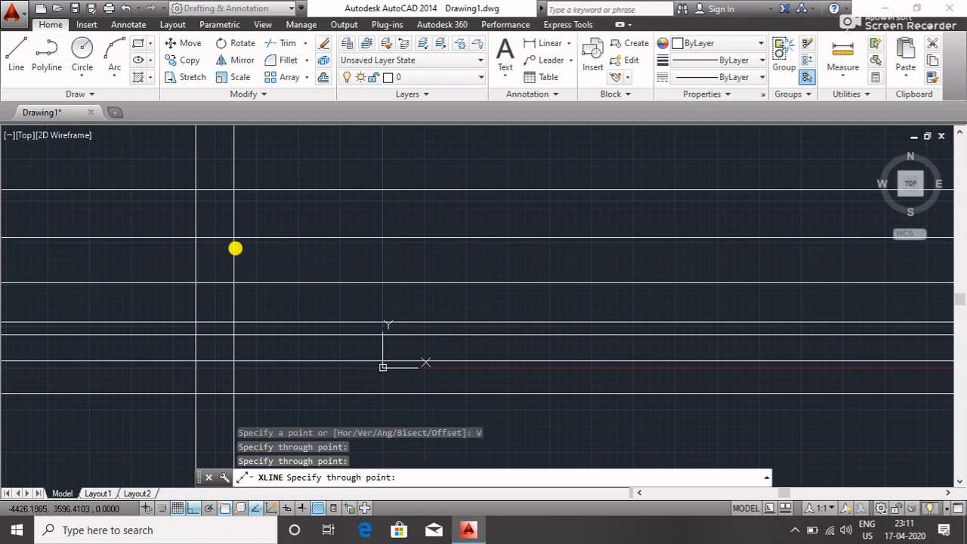
pyautogui.click(249, 247)
pyautogui.click(277, 248)
pyautogui.click(327, 255)
pyautogui.click(380, 256)
pyautogui.click(391, 257)
pyautogui.click(474, 259)
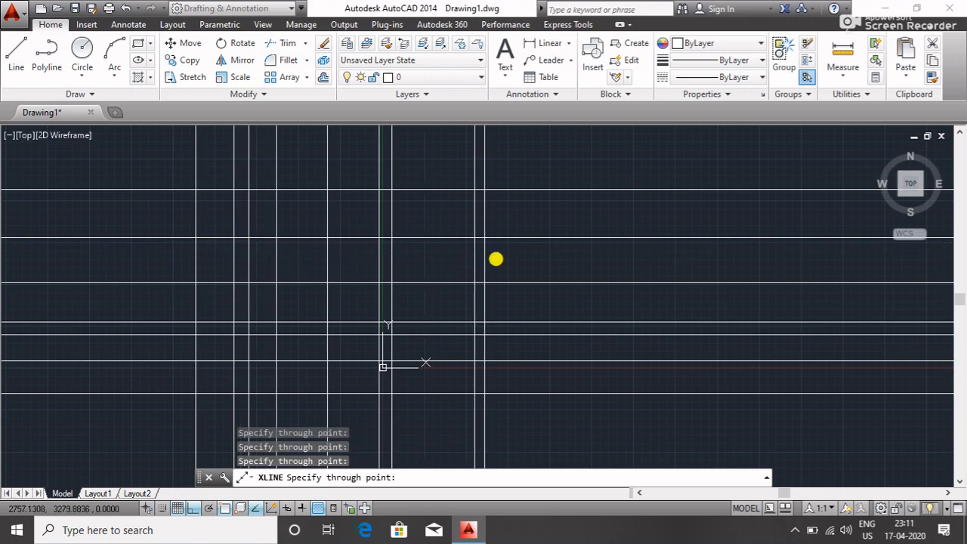
pyautogui.click(497, 258)
pyautogui.click(549, 258)
pyautogui.click(610, 259)
pyautogui.click(649, 253)
pyautogui.click(679, 250)
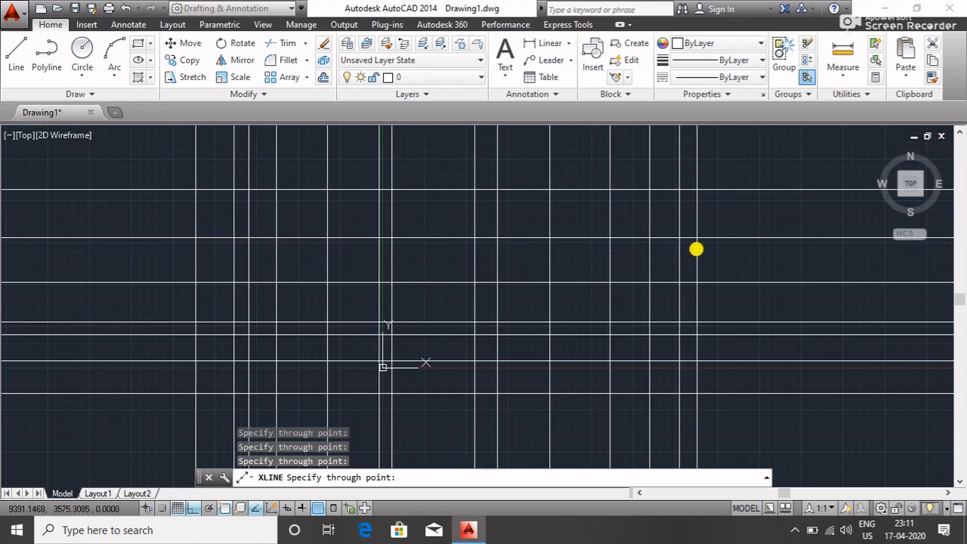
pyautogui.press('Escape')
# Erase all the horizontal and vertical construction lines at once to empty the drawing.
pyautogui.scroll(-2, 664, 249)
pyautogui.press('Escape')
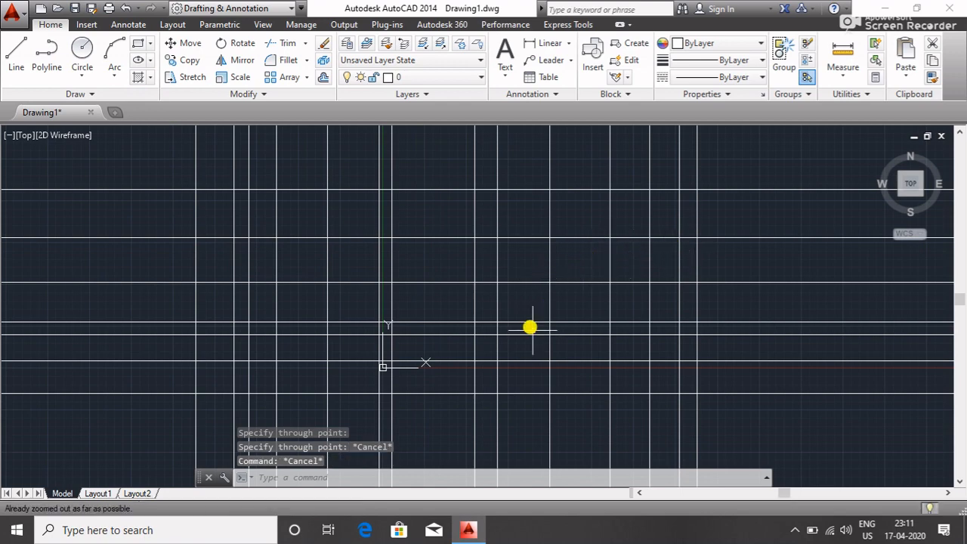
pyautogui.press('Escape')
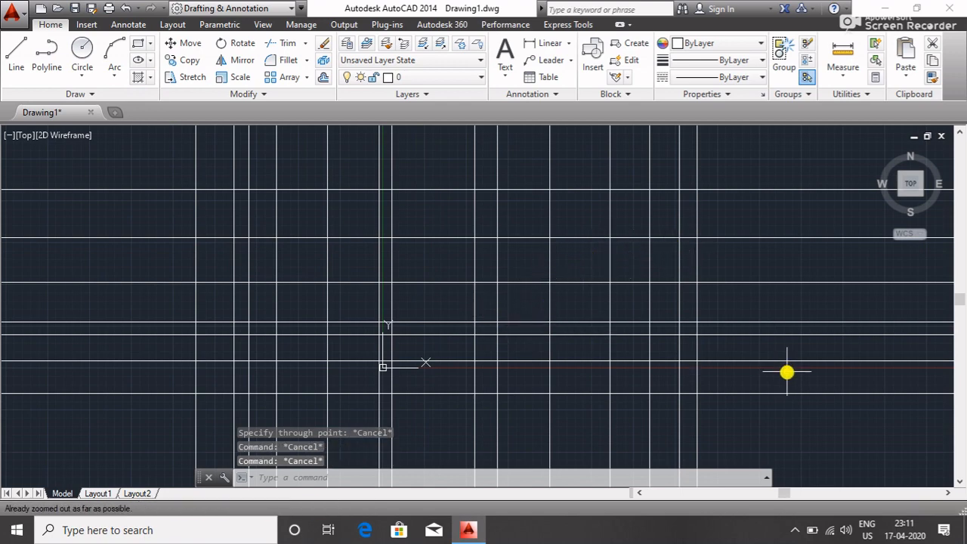
pyautogui.hotkey('ctrl', 'a')
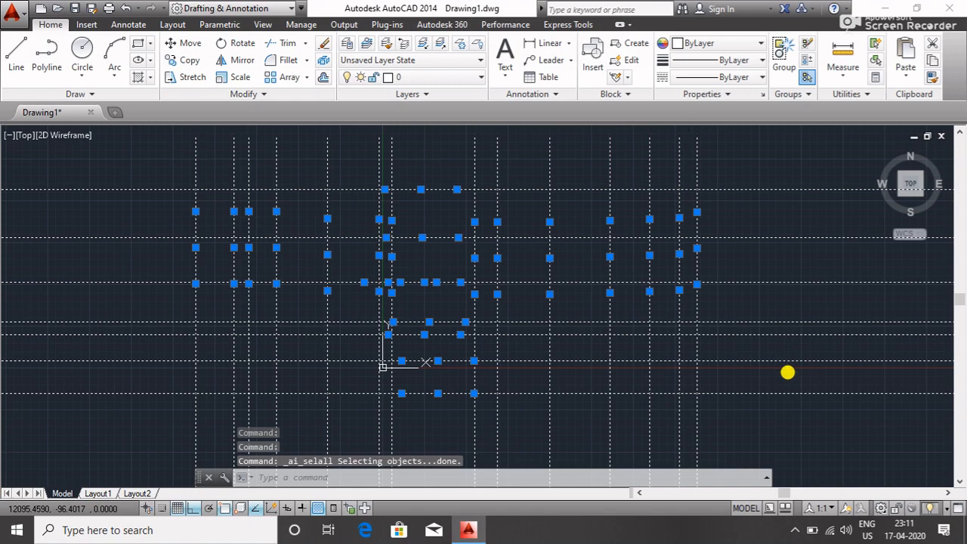
pyautogui.press('Delete')
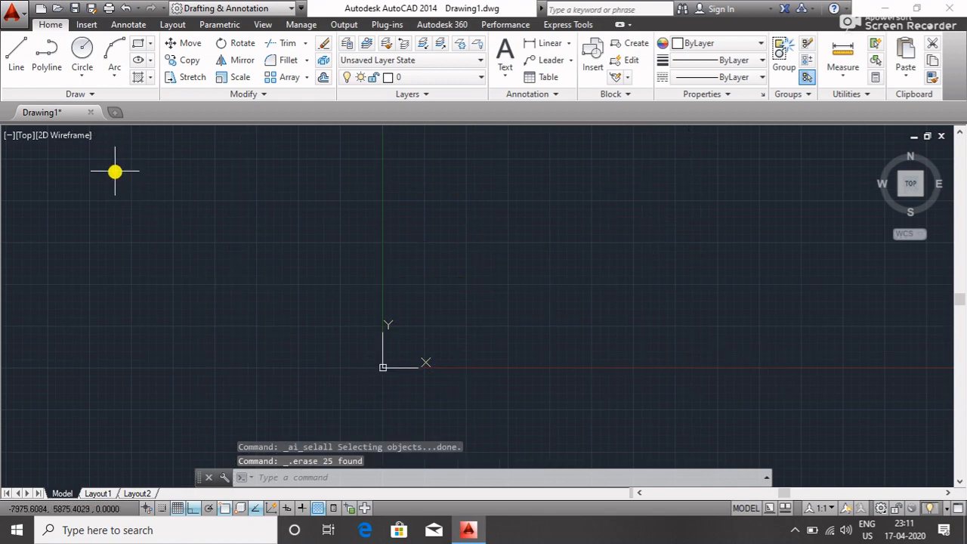
# Draw a series of parallel construction lines at a 60-degree angle across the drawing with the Construction Line command's Ang option.
pyautogui.write('xl')
pyautogui.press('Return')
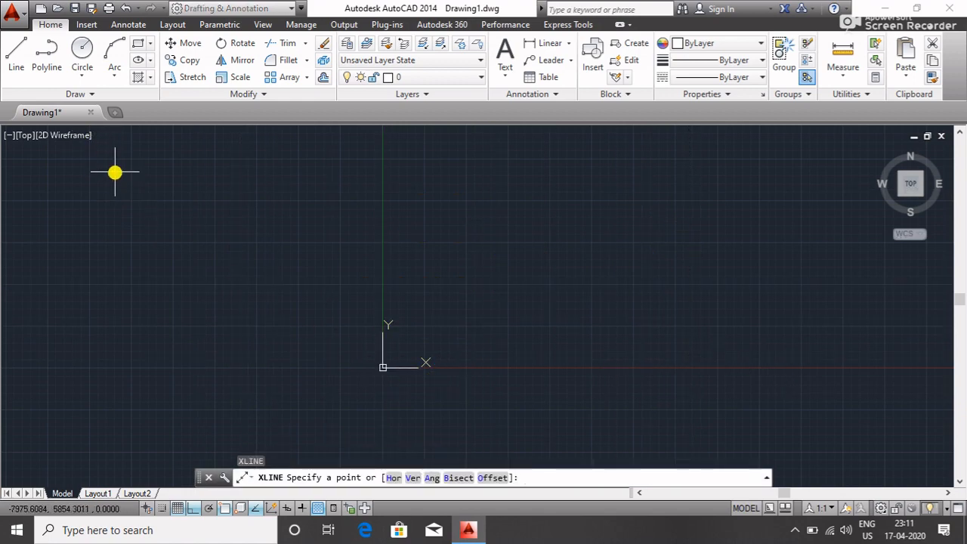
pyautogui.click(431, 478)
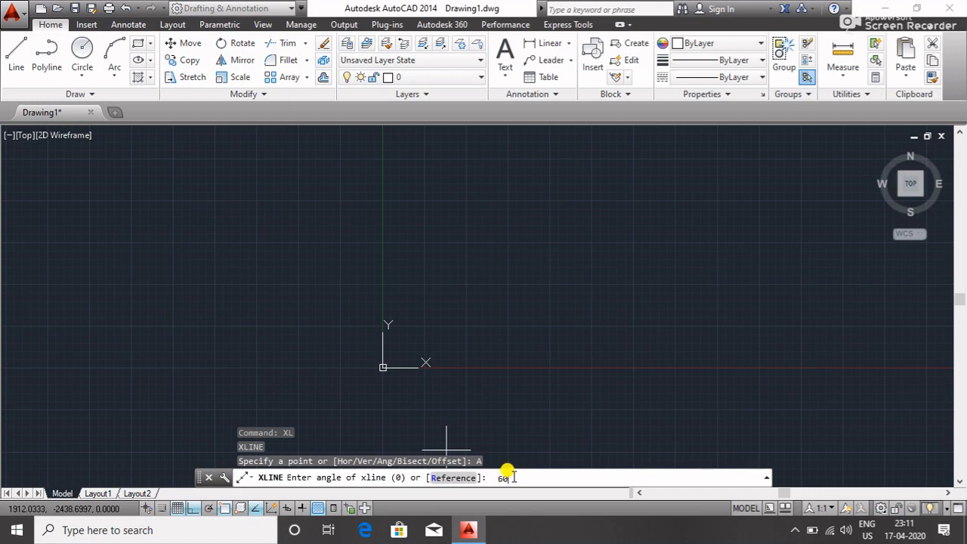
pyautogui.write('60')
pyautogui.press('Return')
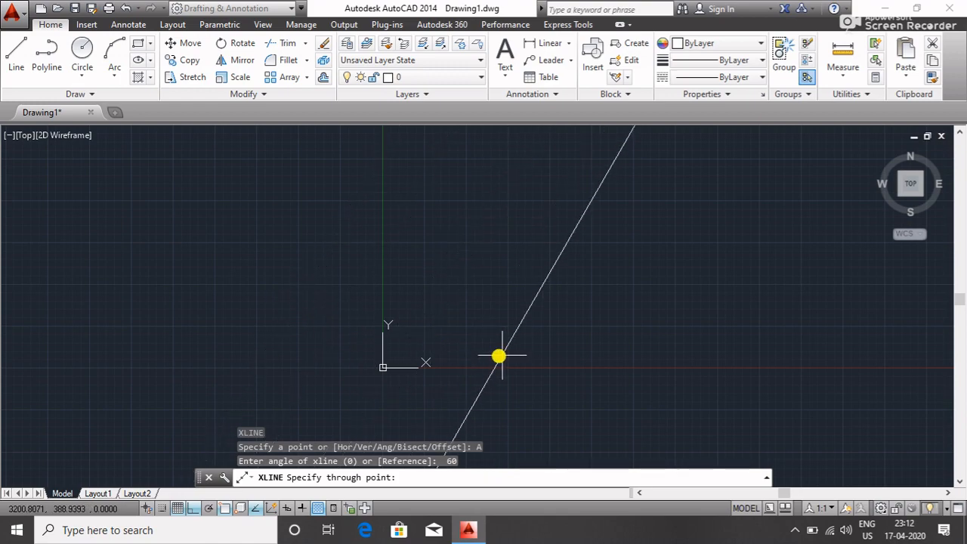
pyautogui.click(265, 275)
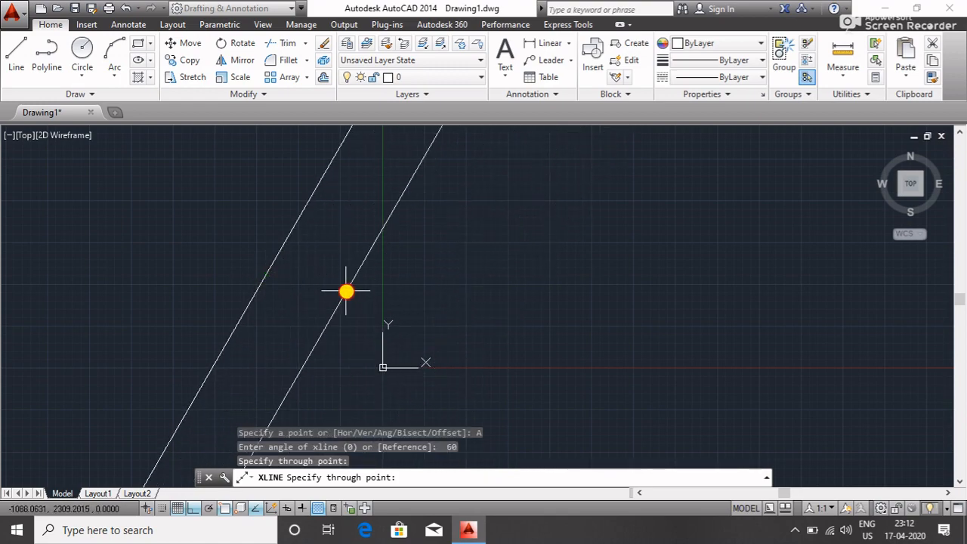
pyautogui.click(345, 289)
pyautogui.click(403, 297)
pyautogui.click(482, 311)
pyautogui.click(548, 322)
pyautogui.click(653, 327)
pyautogui.click(715, 330)
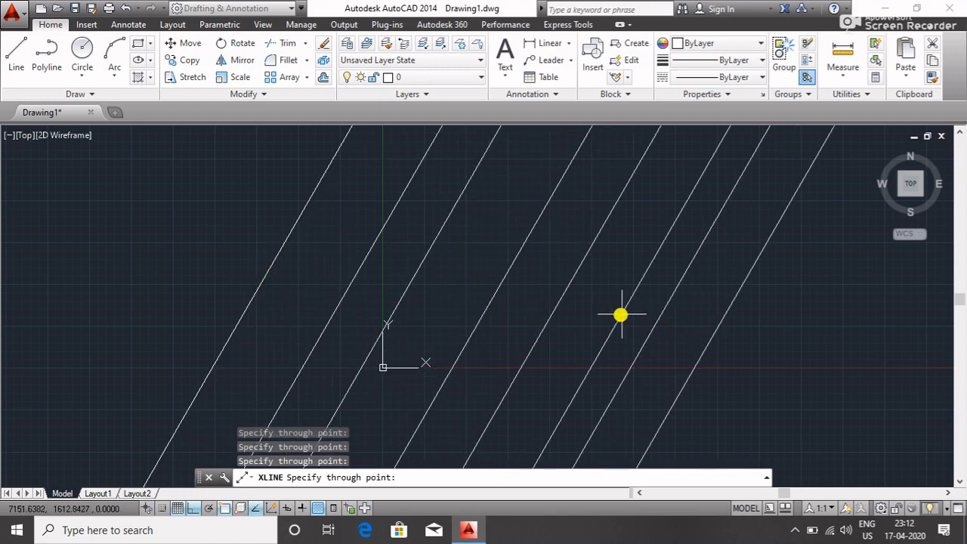
pyautogui.click(599, 308)
pyautogui.click(335, 252)
pyautogui.click(294, 248)
pyautogui.click(215, 227)
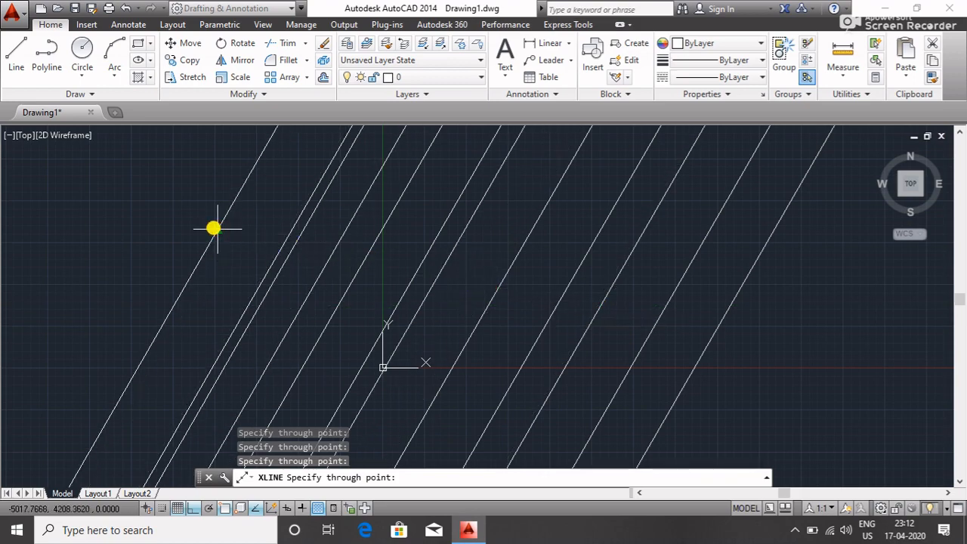
pyautogui.click(257, 237)
pyautogui.click(473, 272)
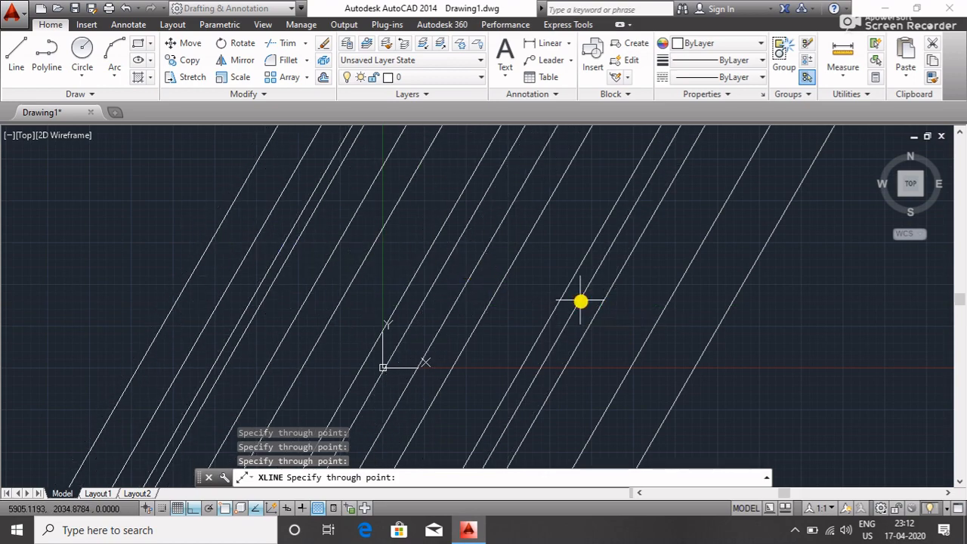
pyautogui.click(580, 300)
pyautogui.click(516, 292)
pyautogui.click(555, 291)
pyautogui.click(598, 291)
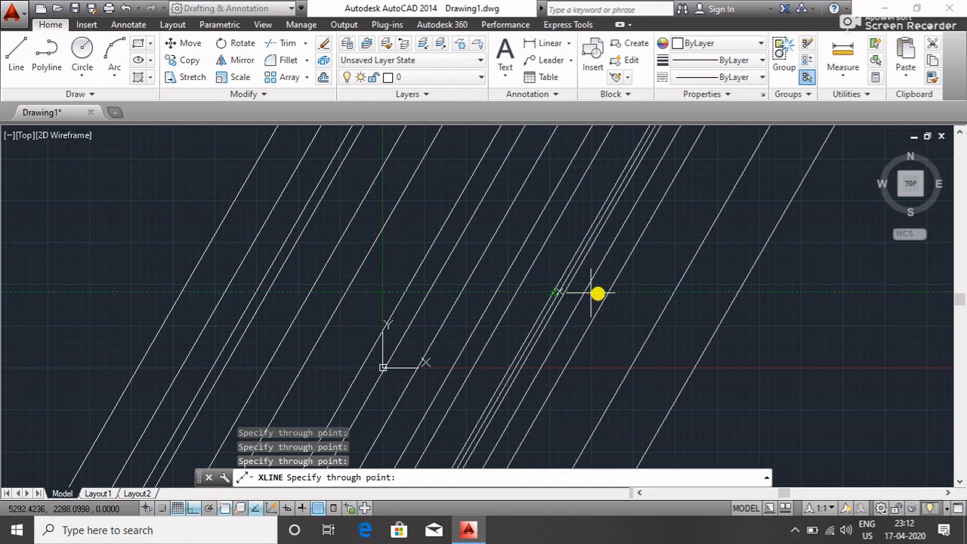
pyautogui.click(673, 287)
pyautogui.click(648, 287)
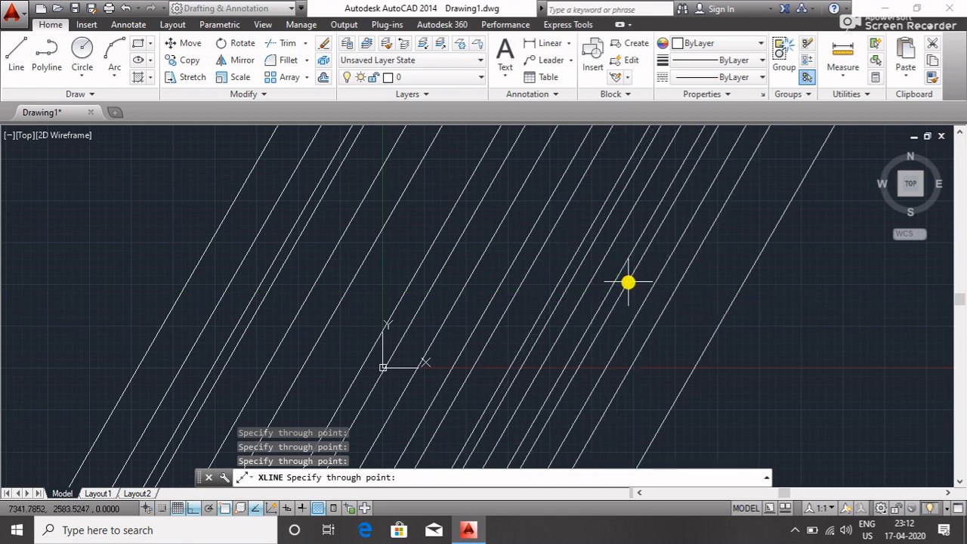
pyautogui.click(637, 286)
pyautogui.click(708, 286)
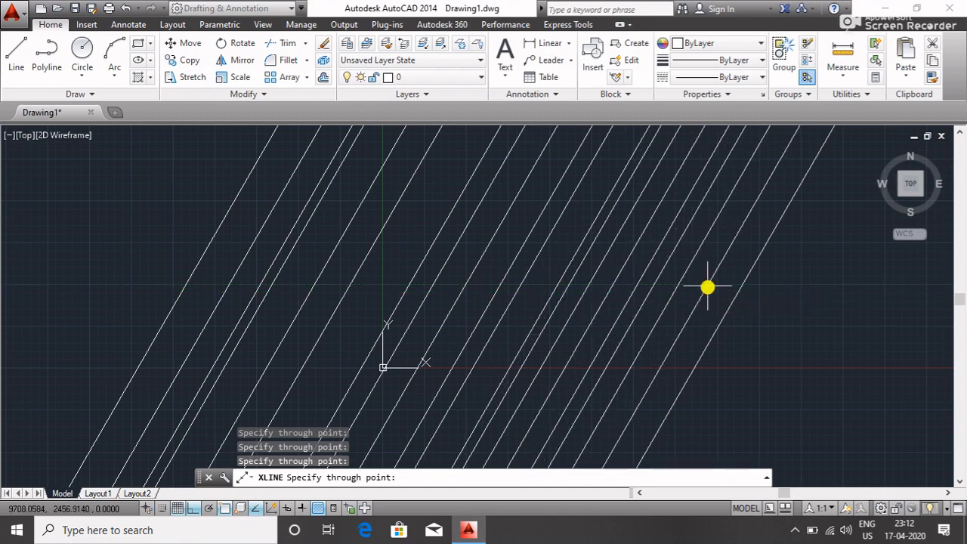